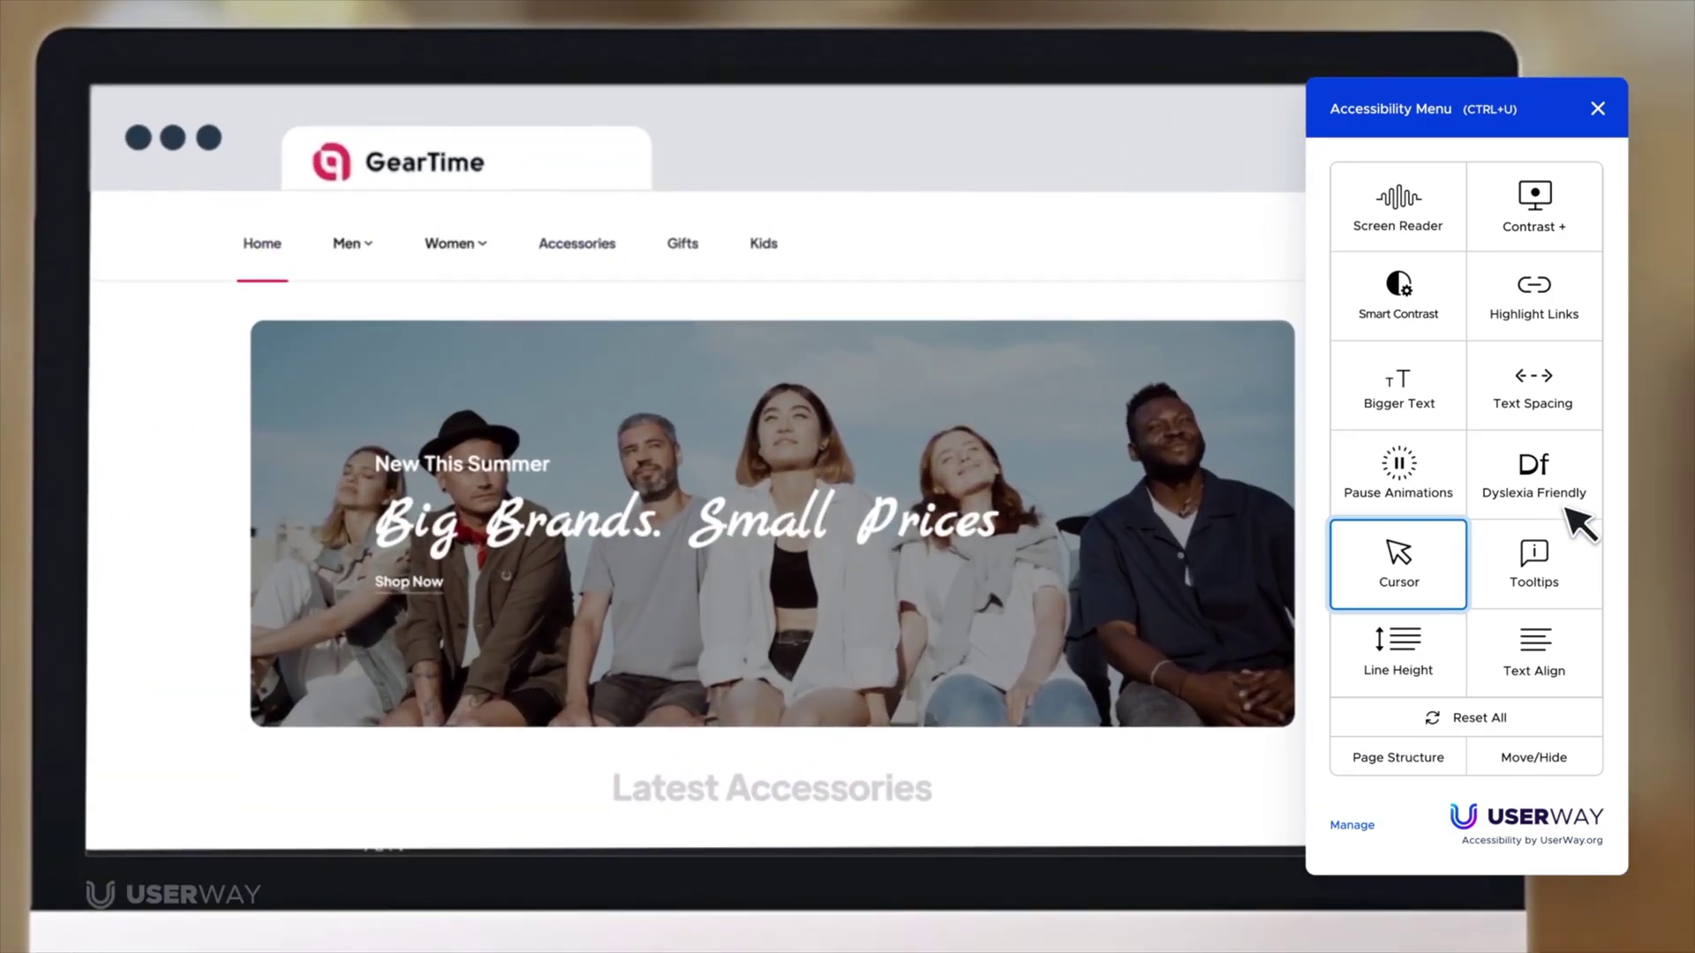
- Turn on the Dyslexia Friendly font in the UserWay menu, then go back to the Shopify admin
left_click(1567, 509)
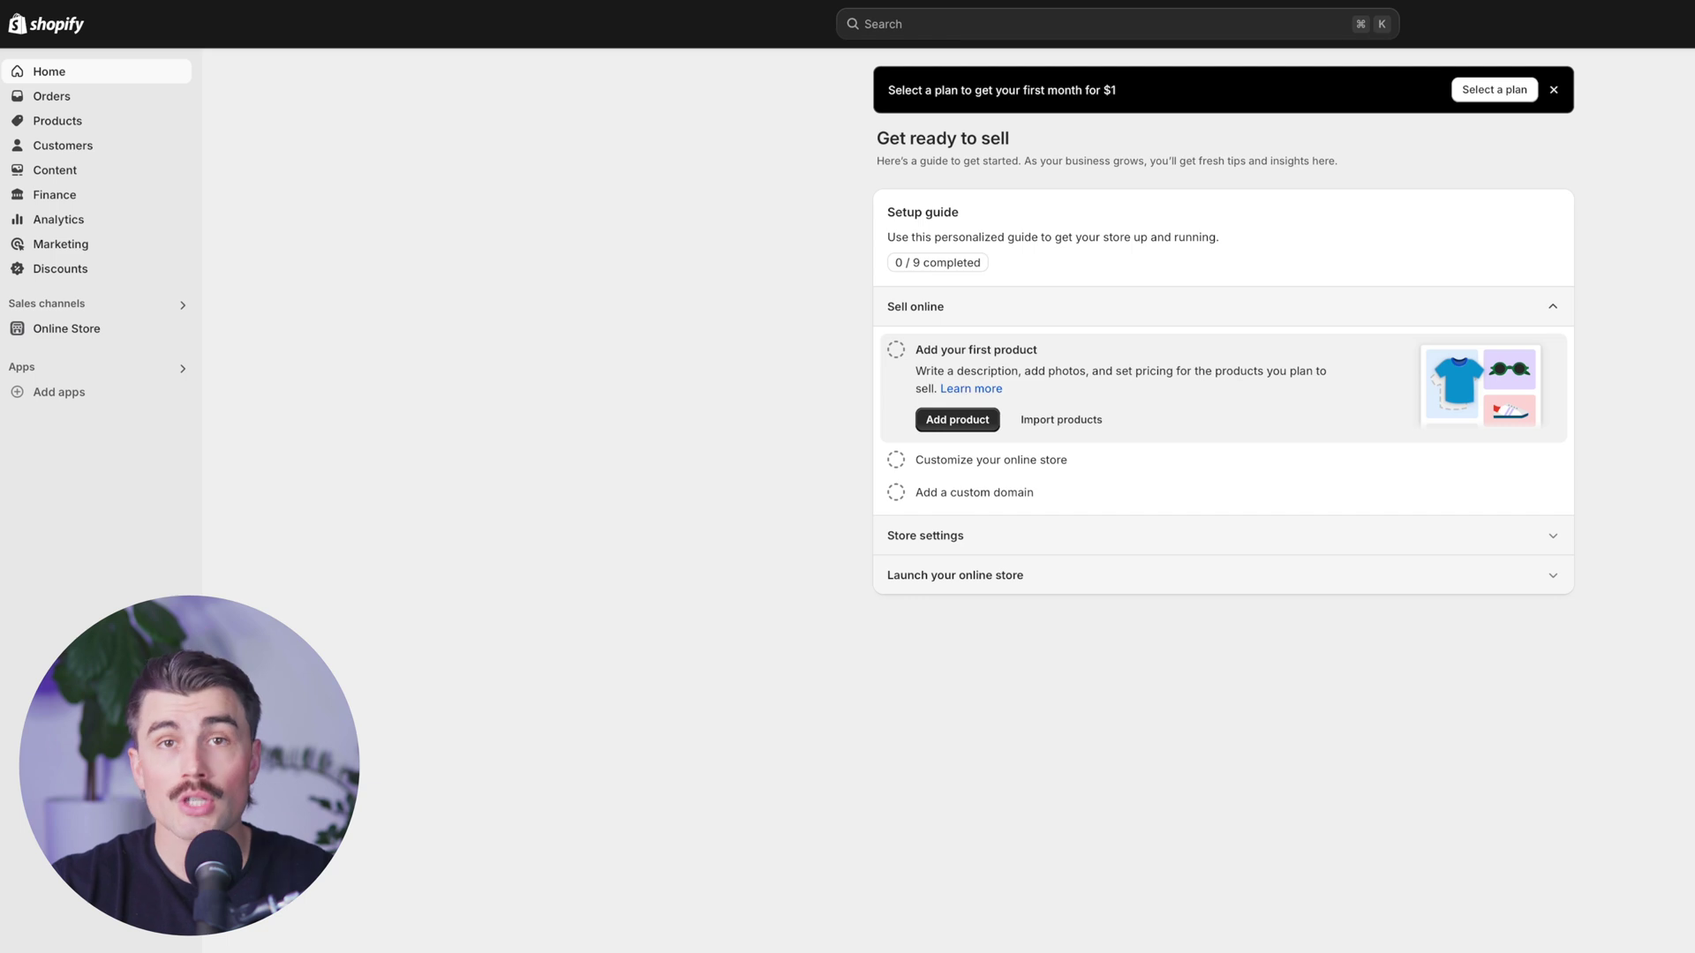
left_click(1091, 35)
- Search 'userway', install UserWay Website Accessibility, and paste the emailed verification code
type("userw")
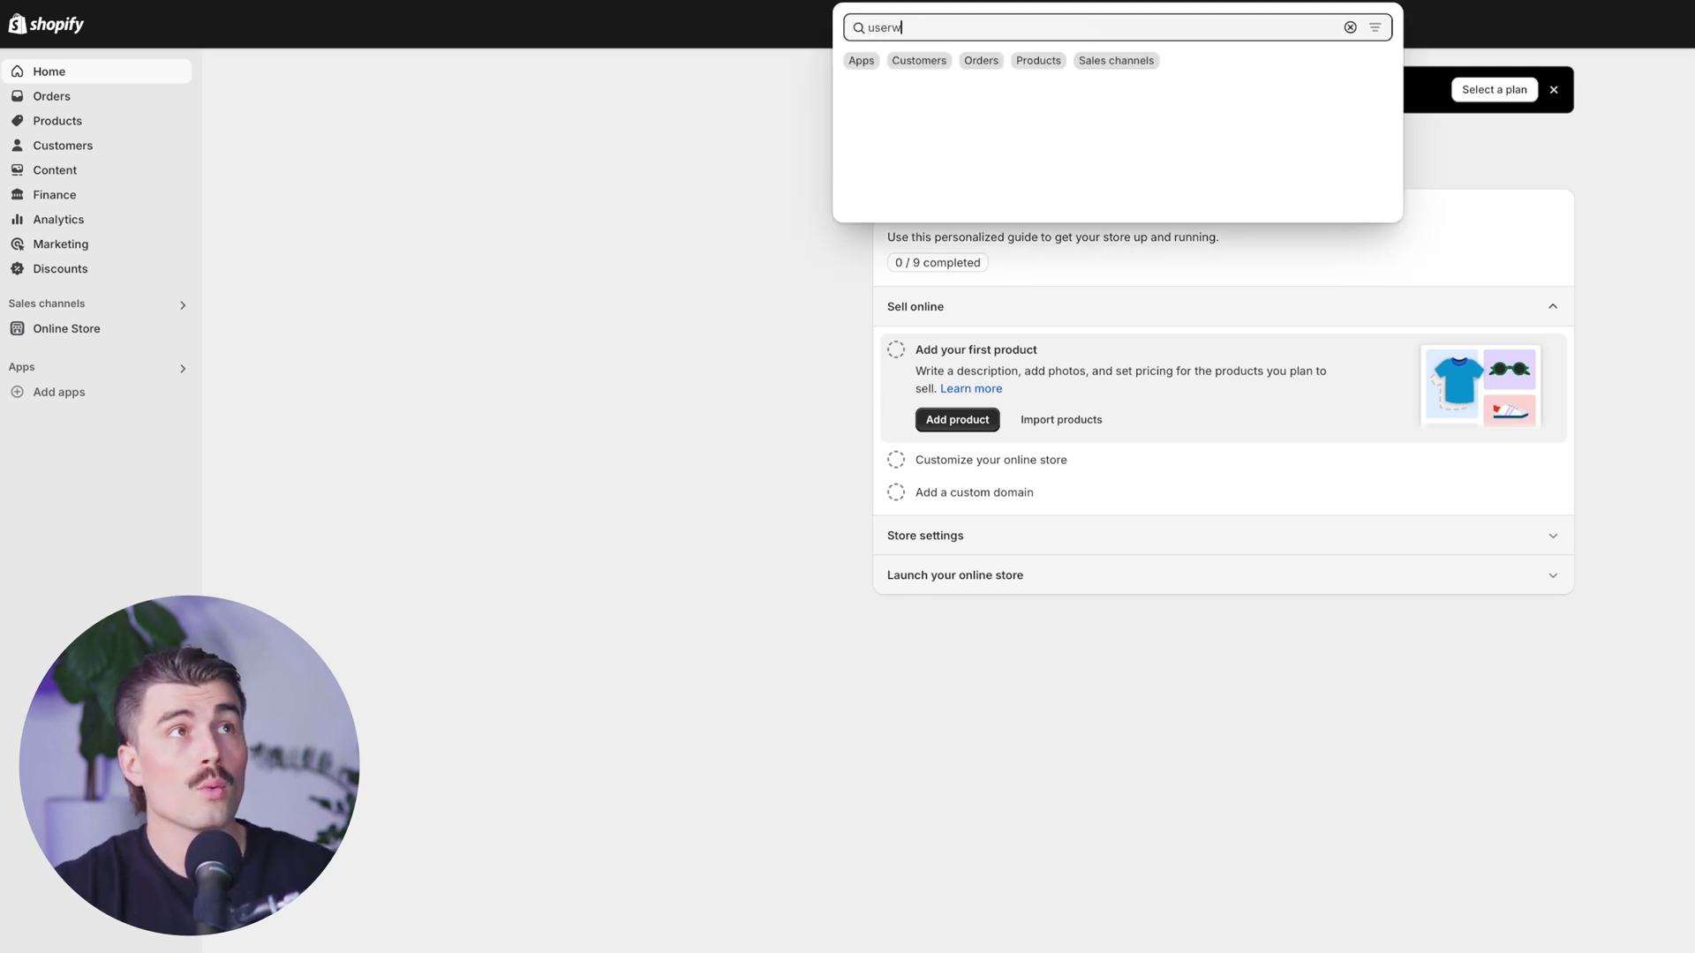
type("ay")
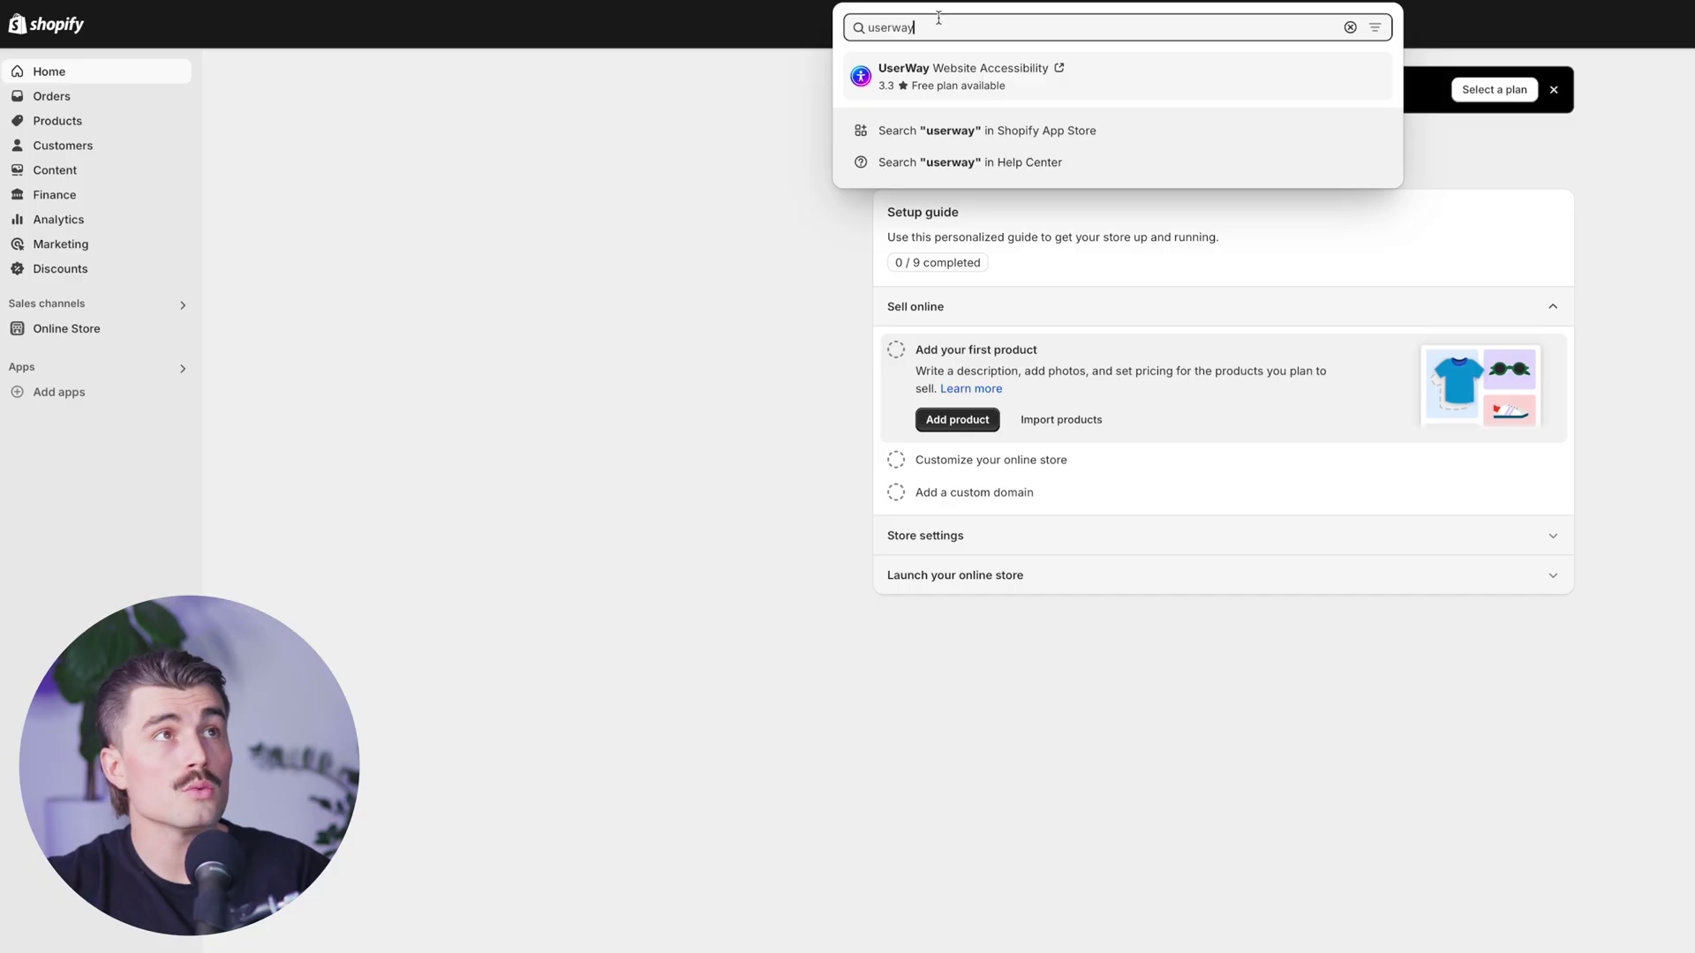
left_click(1235, 66)
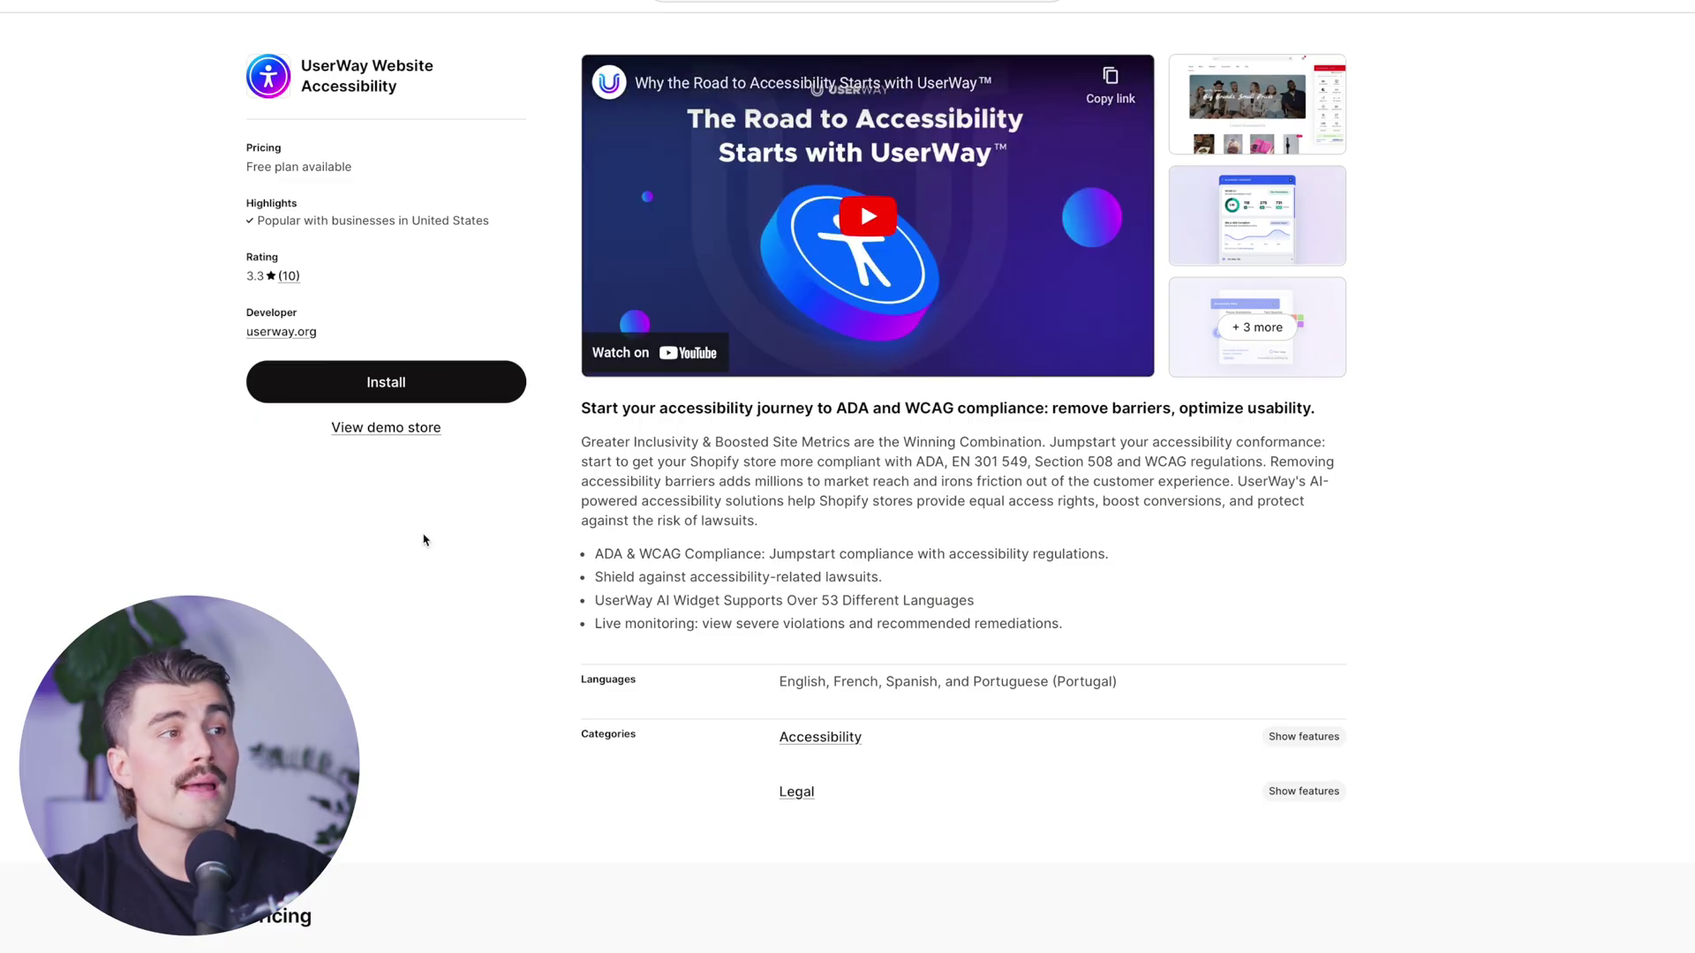
left_click(408, 389)
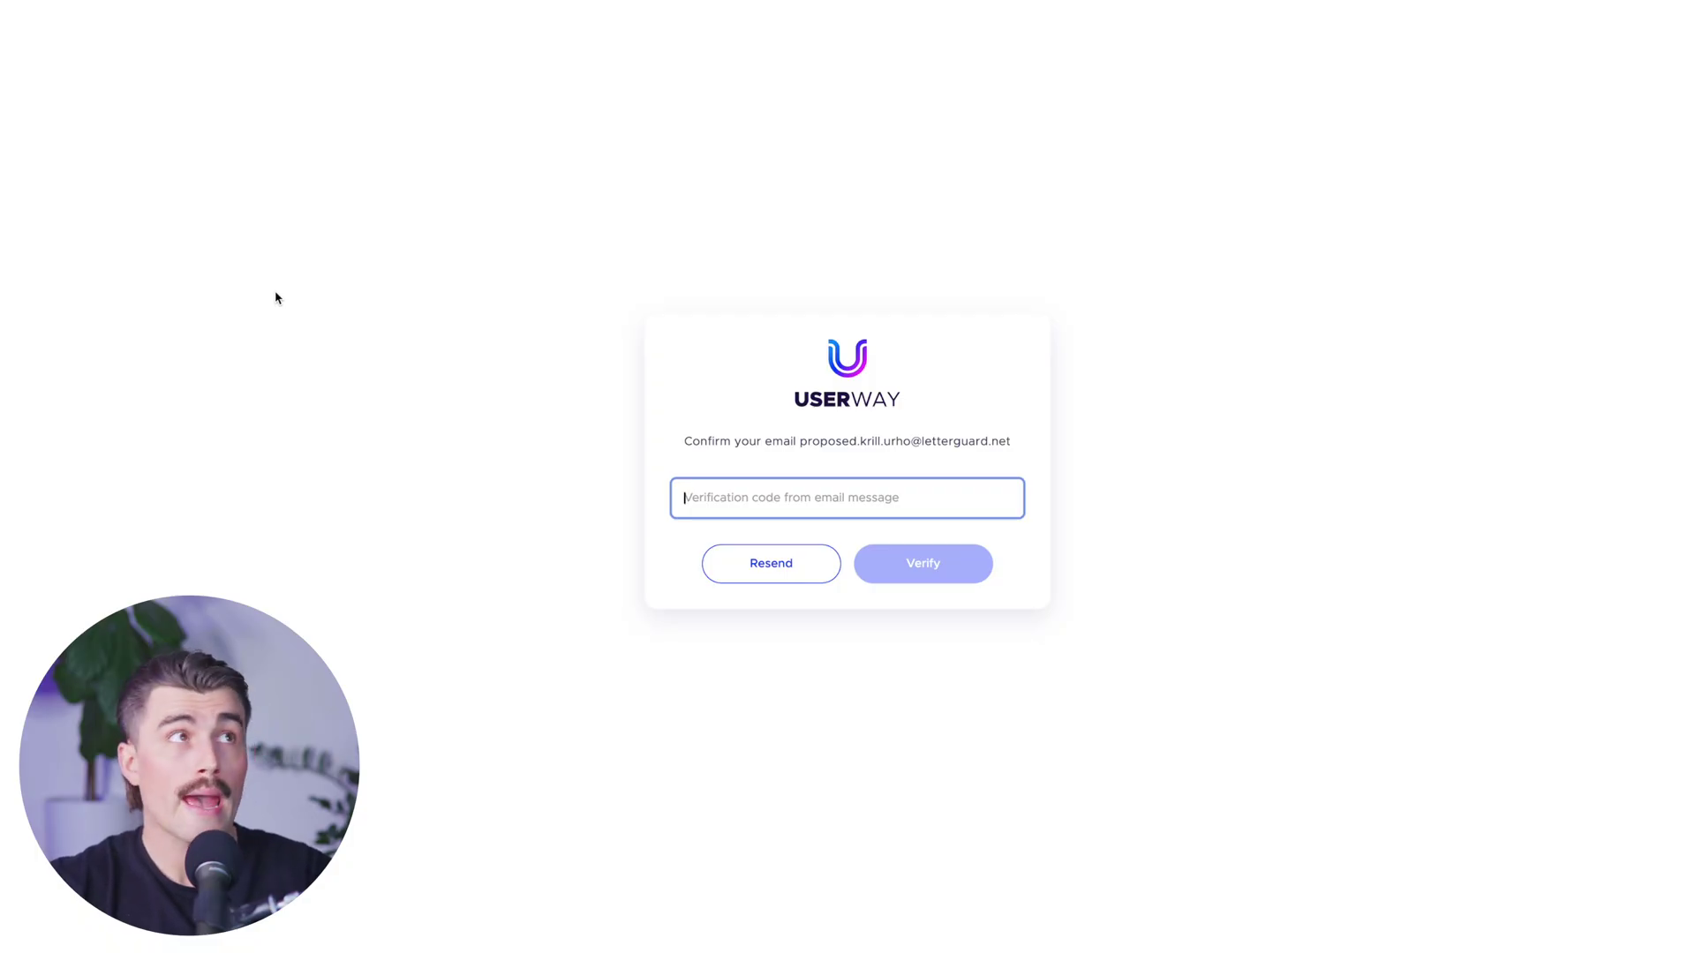
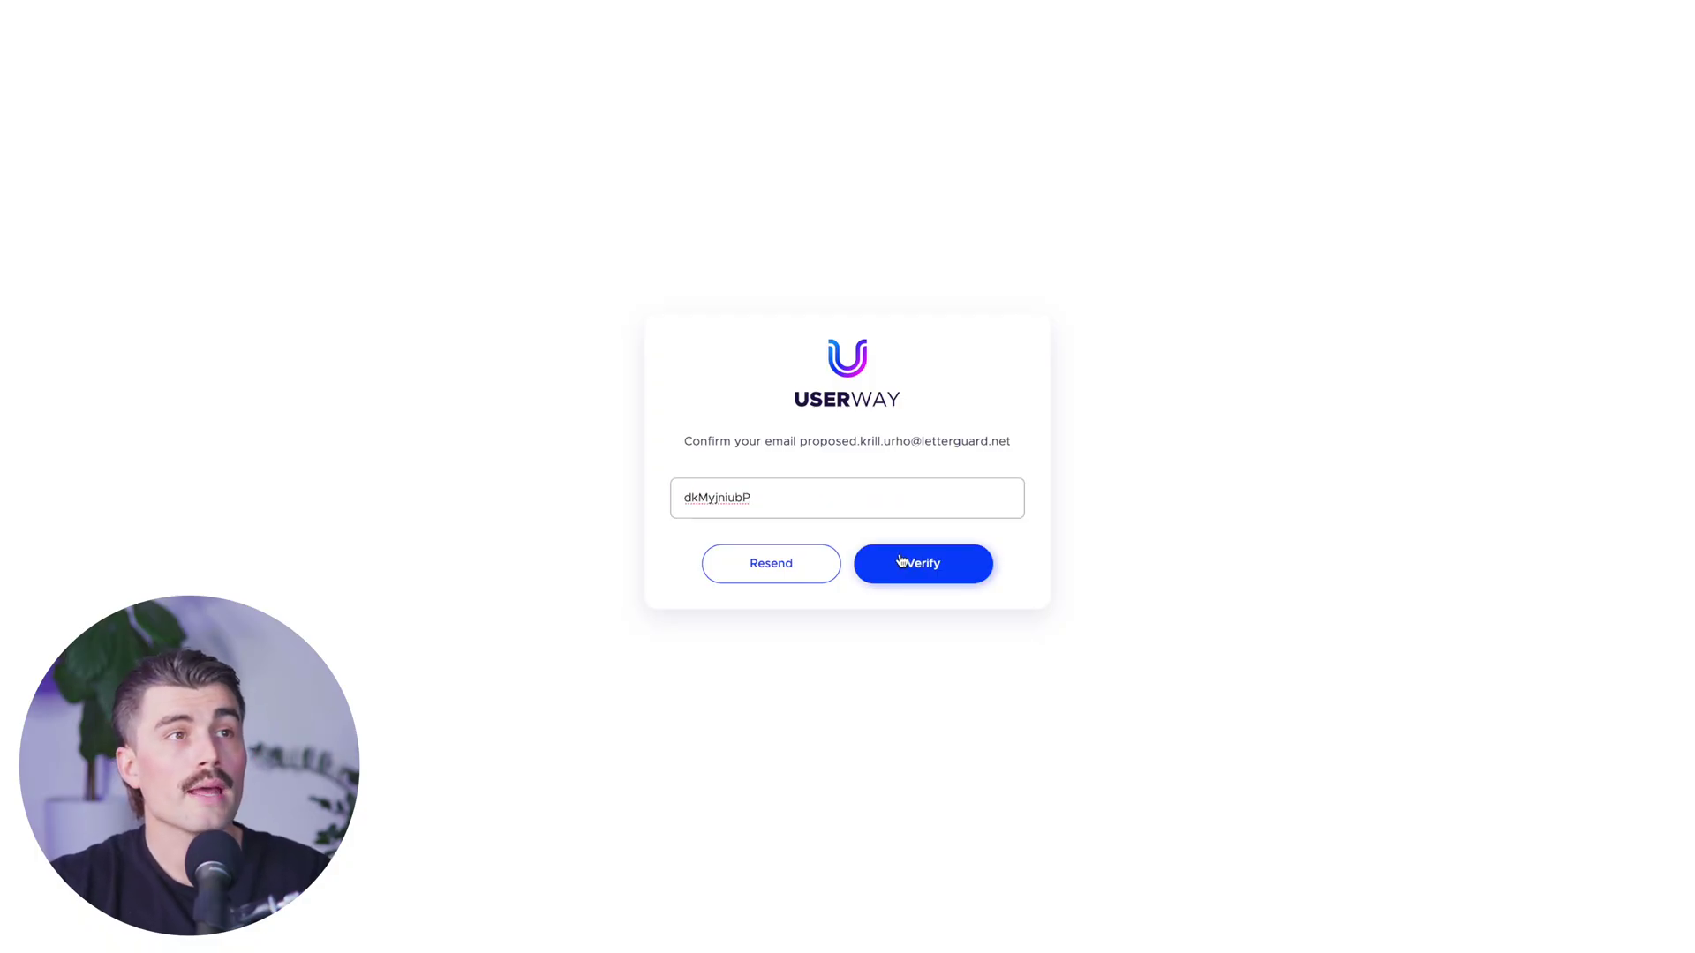
- Submit the pasted email verification code with Verify
left_click(901, 562)
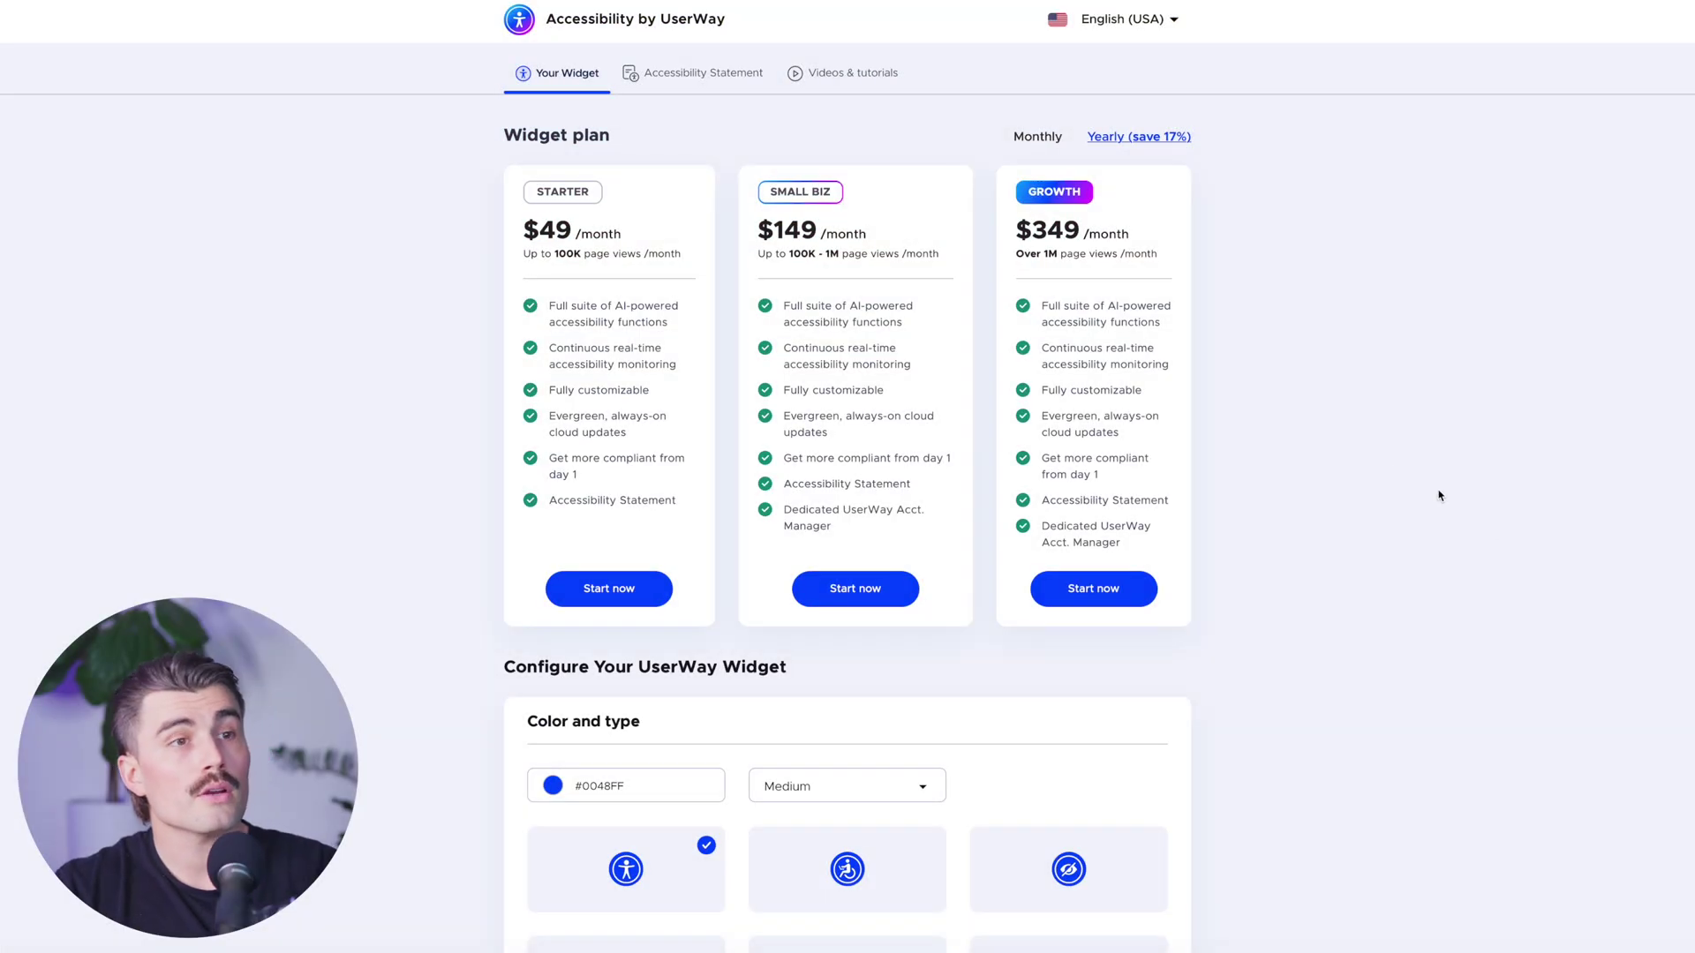
- Change the widget colour to yellow #F7FF00 using the colour picker's hue slider
scroll(1371, 423, "down", 5)
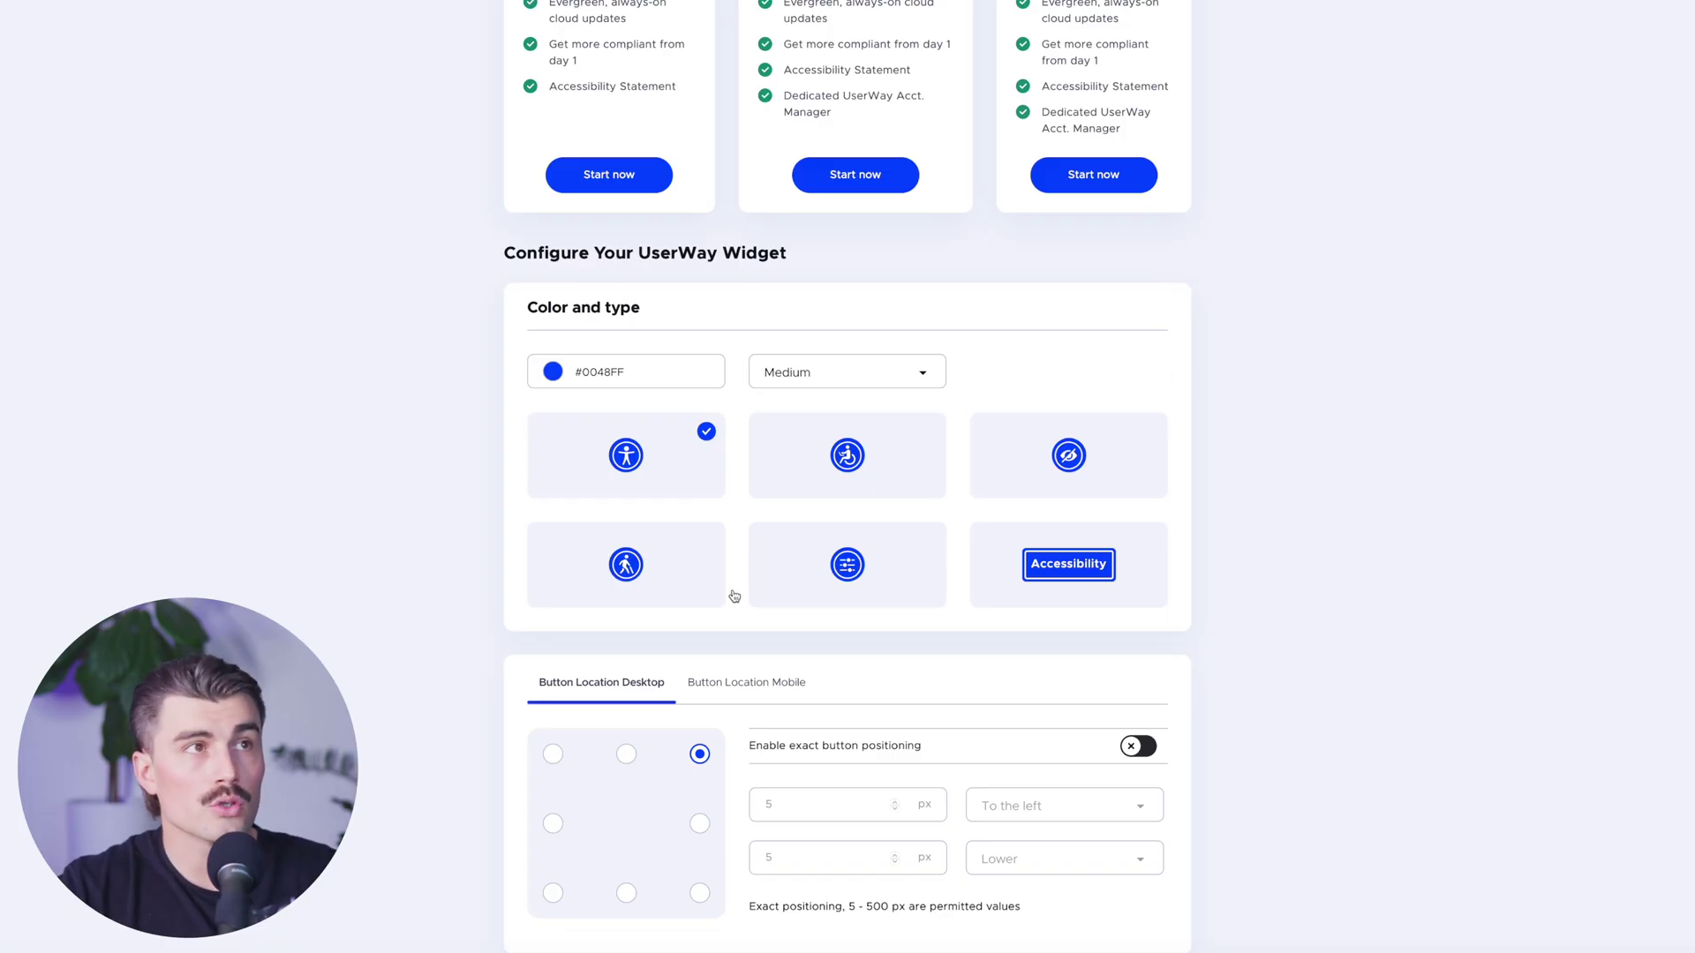
left_click(647, 374)
double_click(647, 375)
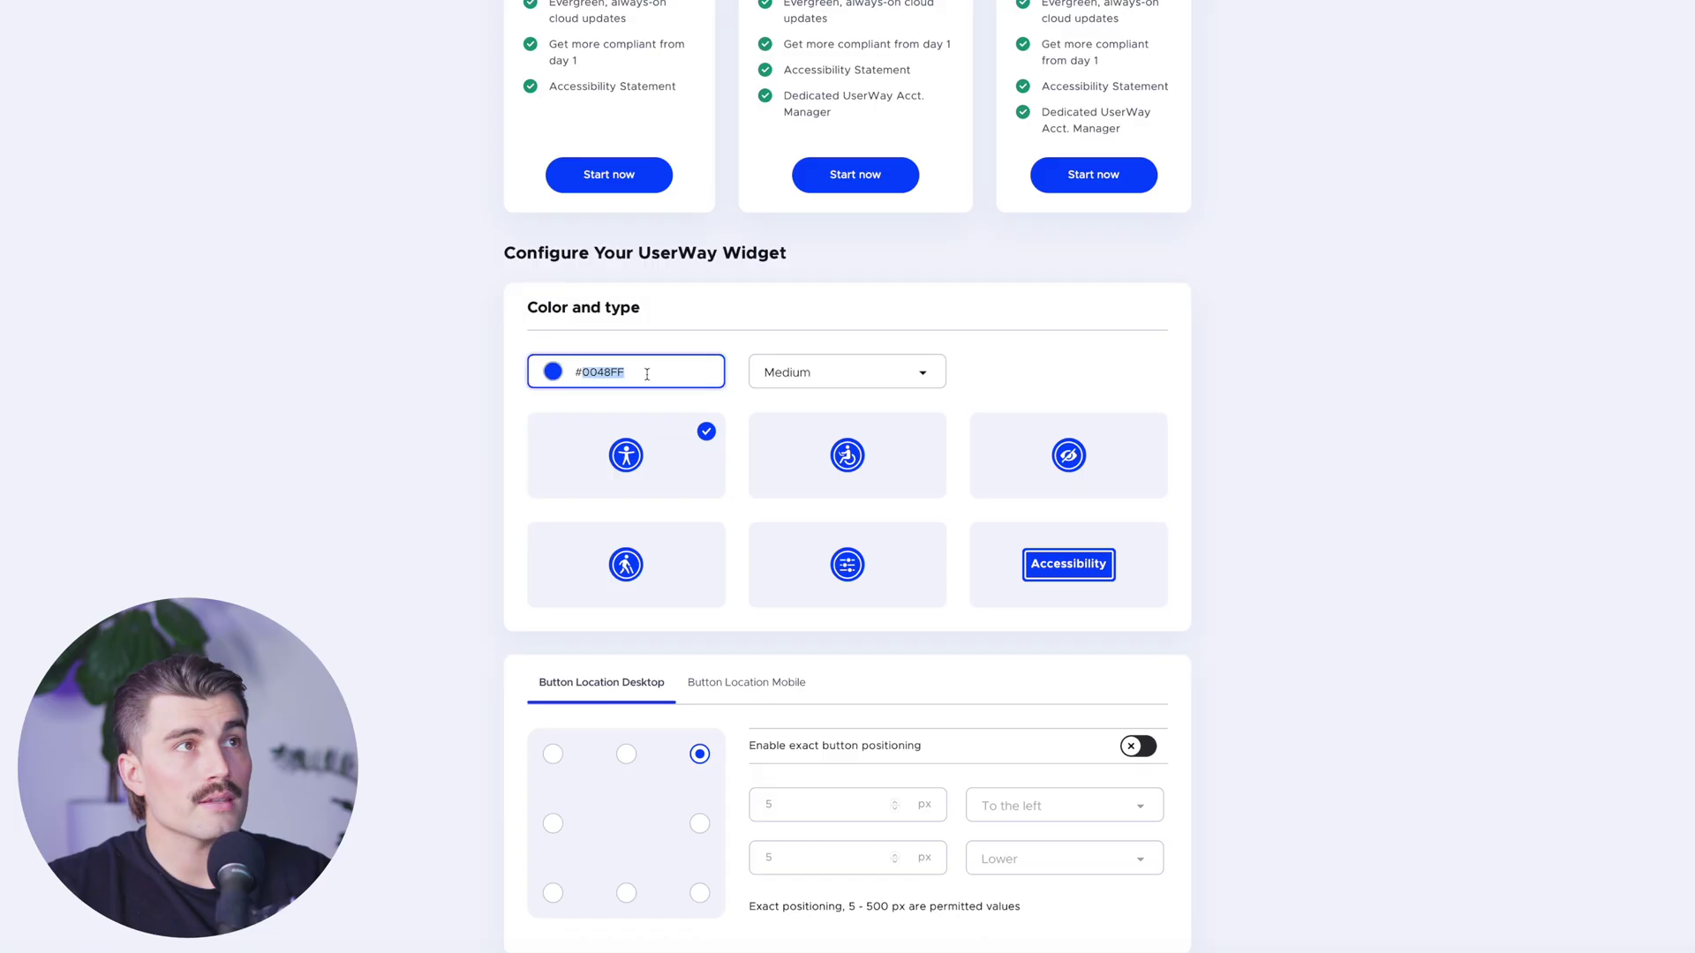
left_click(552, 375)
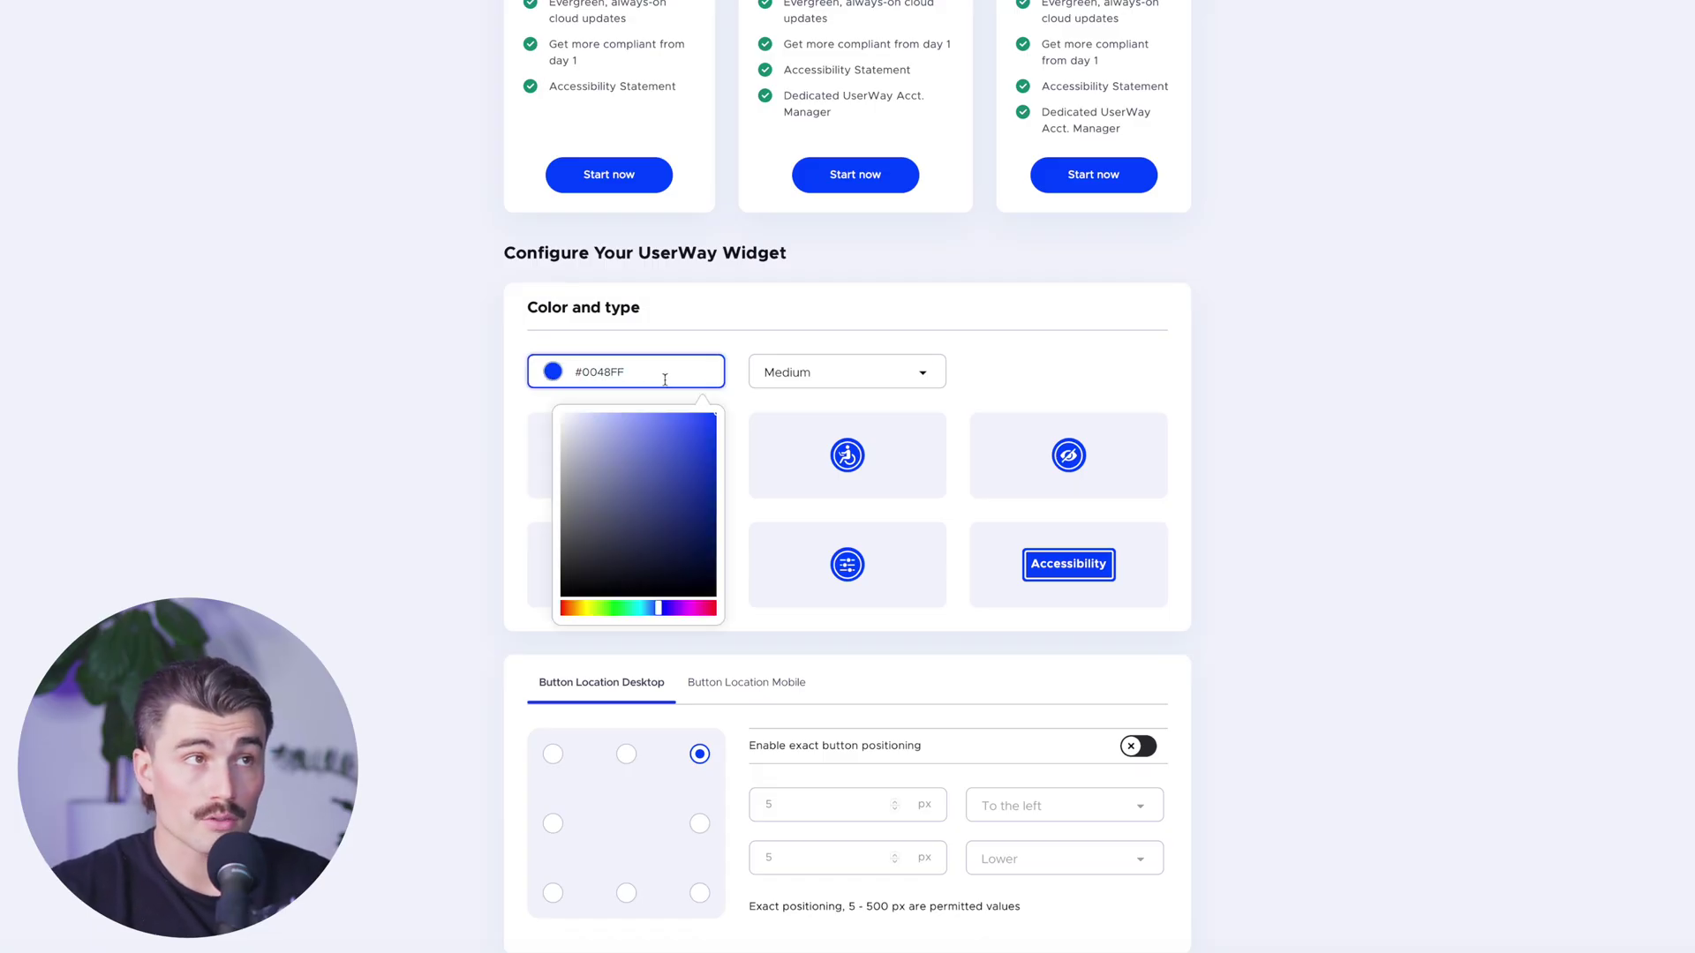
left_click_drag(663, 612, 590, 613)
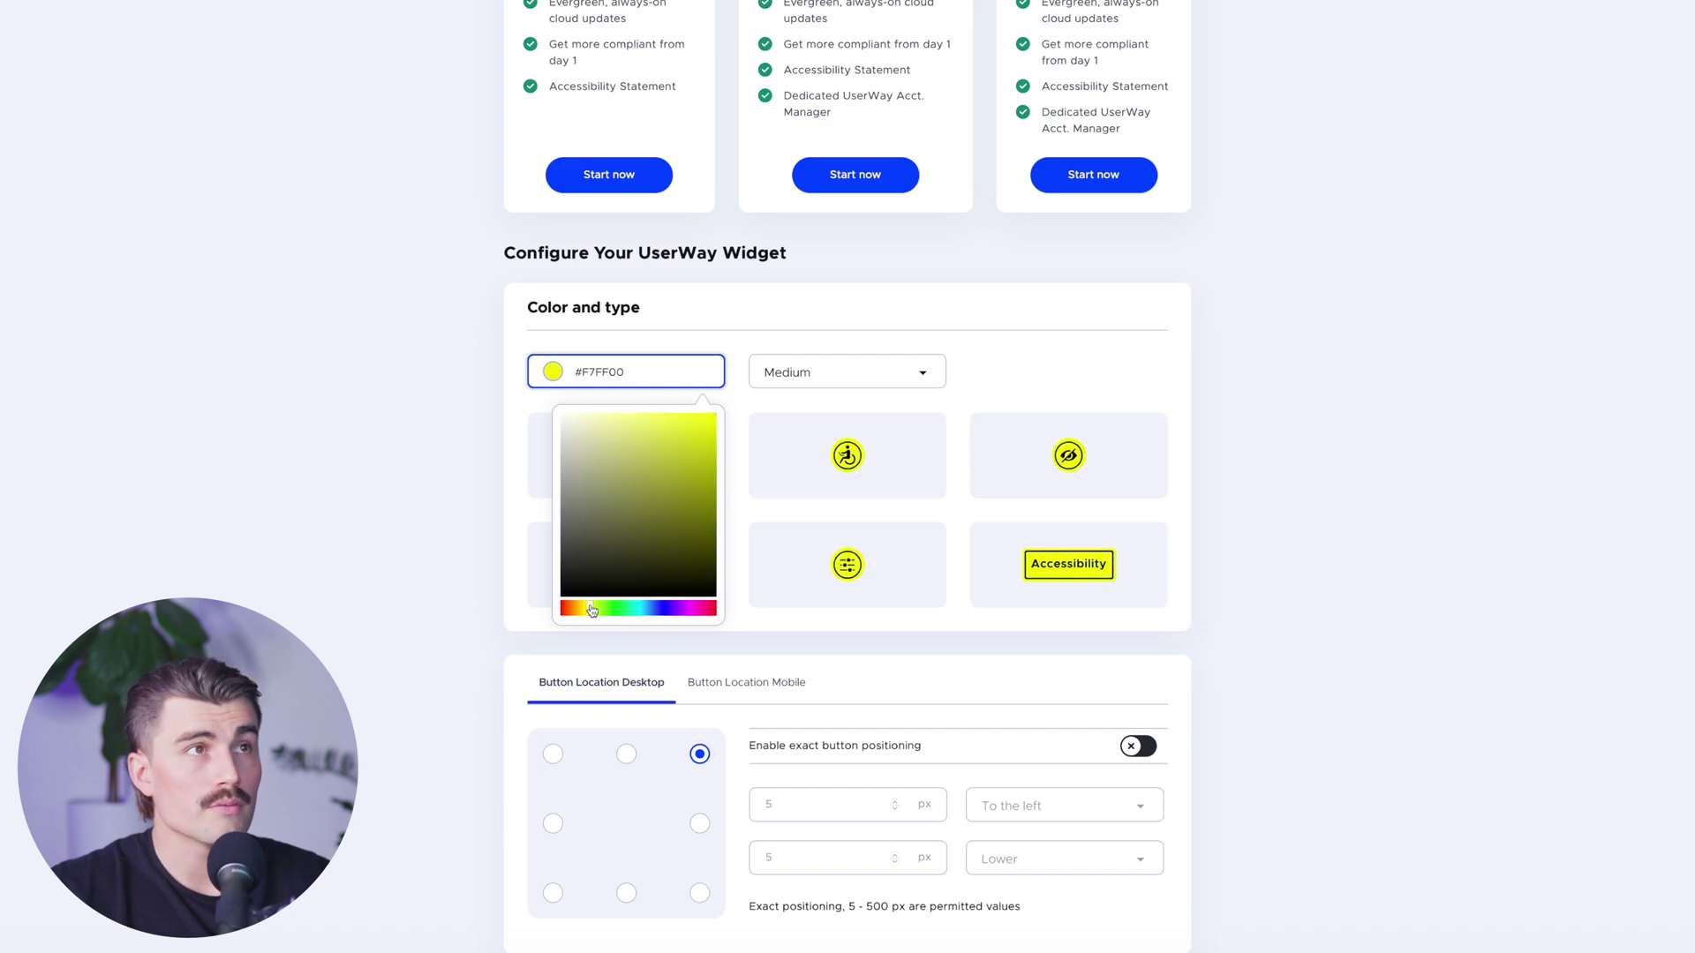
- Choose the sliders widget icon and place the widget at bottom-right
left_click(804, 448)
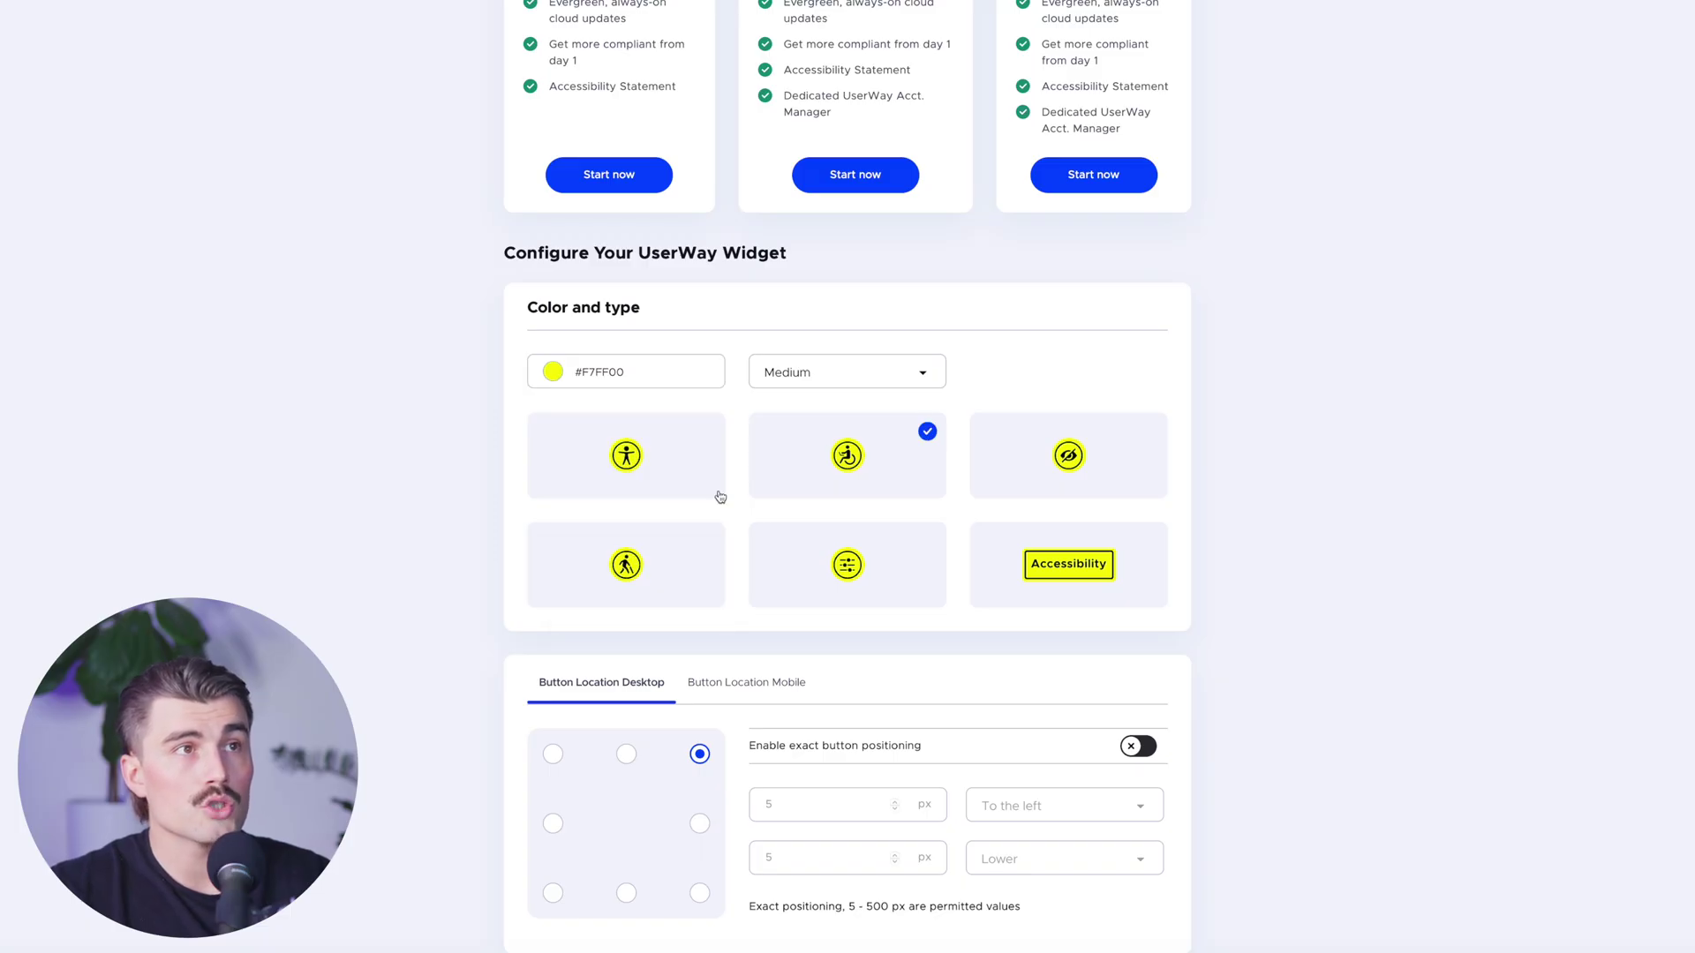
left_click(849, 563)
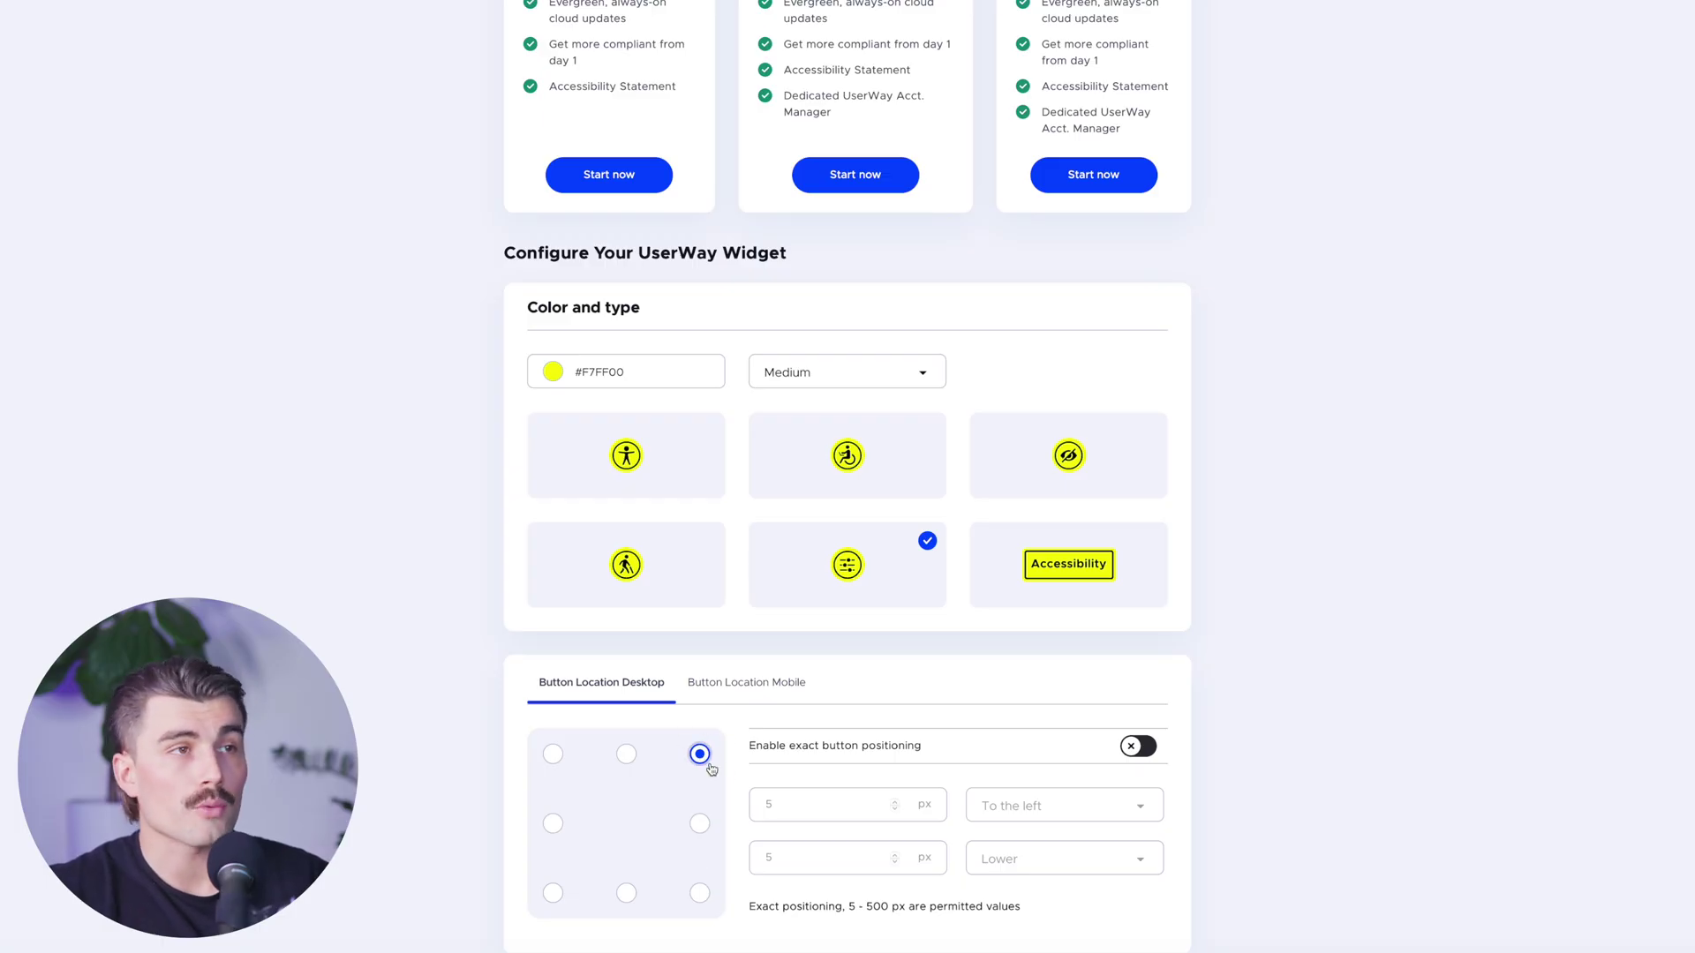
left_click(701, 895)
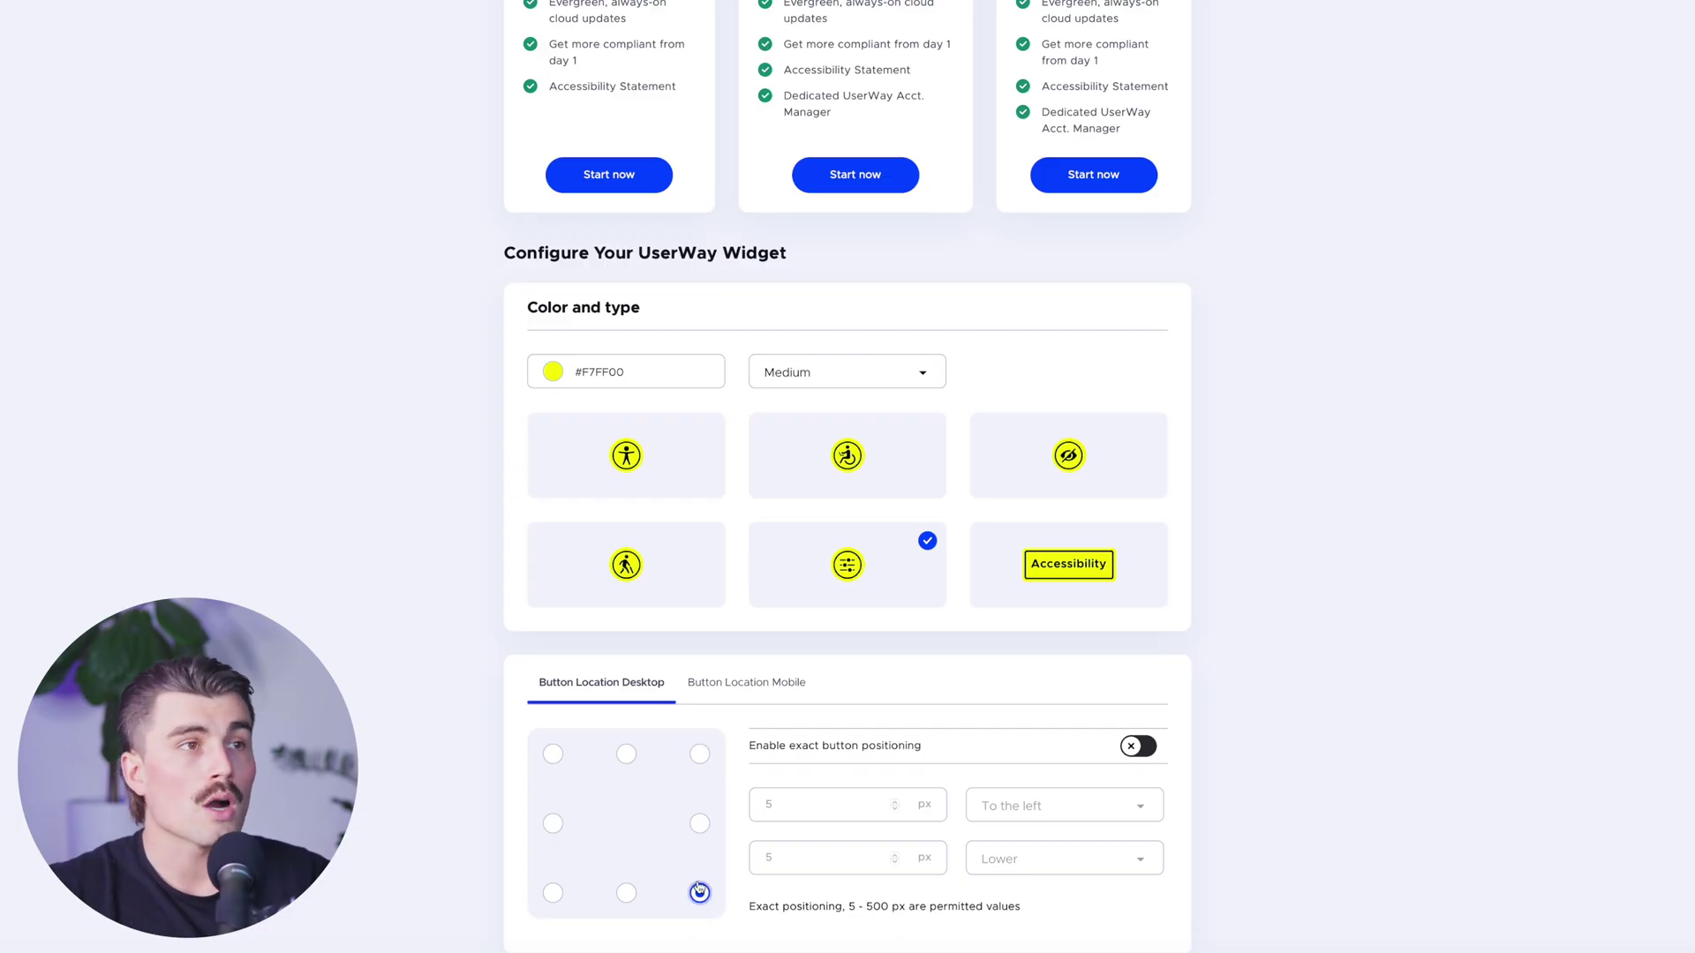
- Set the desktop widget location to middle-right
left_click(700, 825)
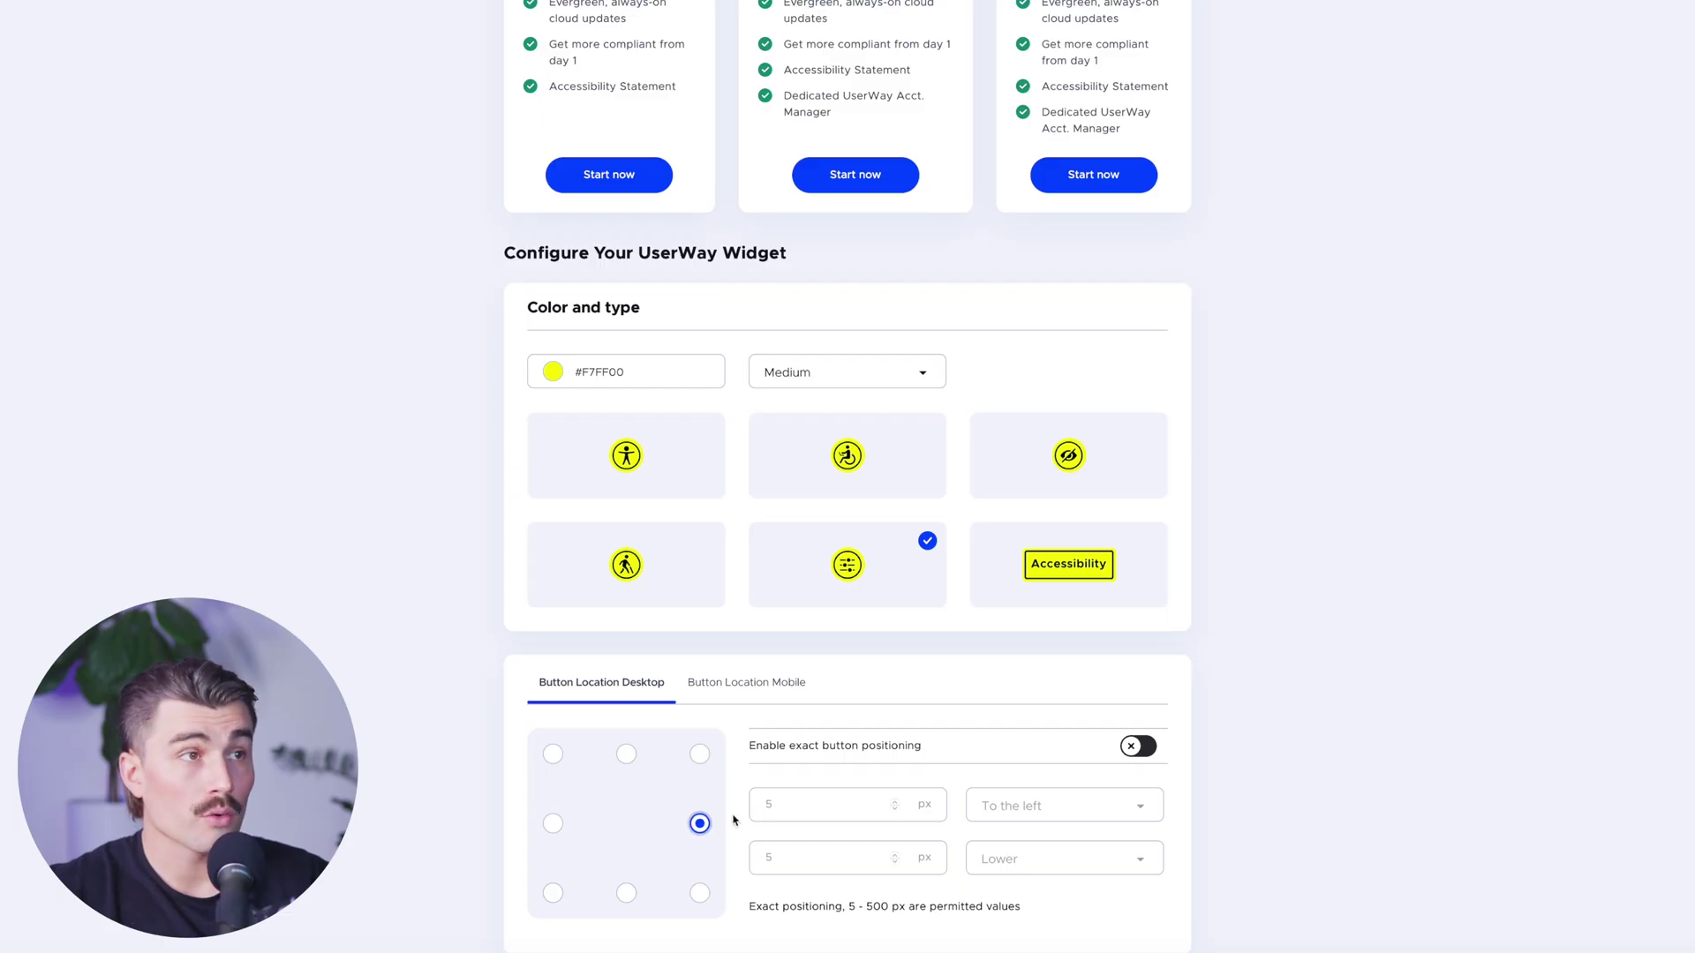
left_click(553, 824)
left_click(702, 826)
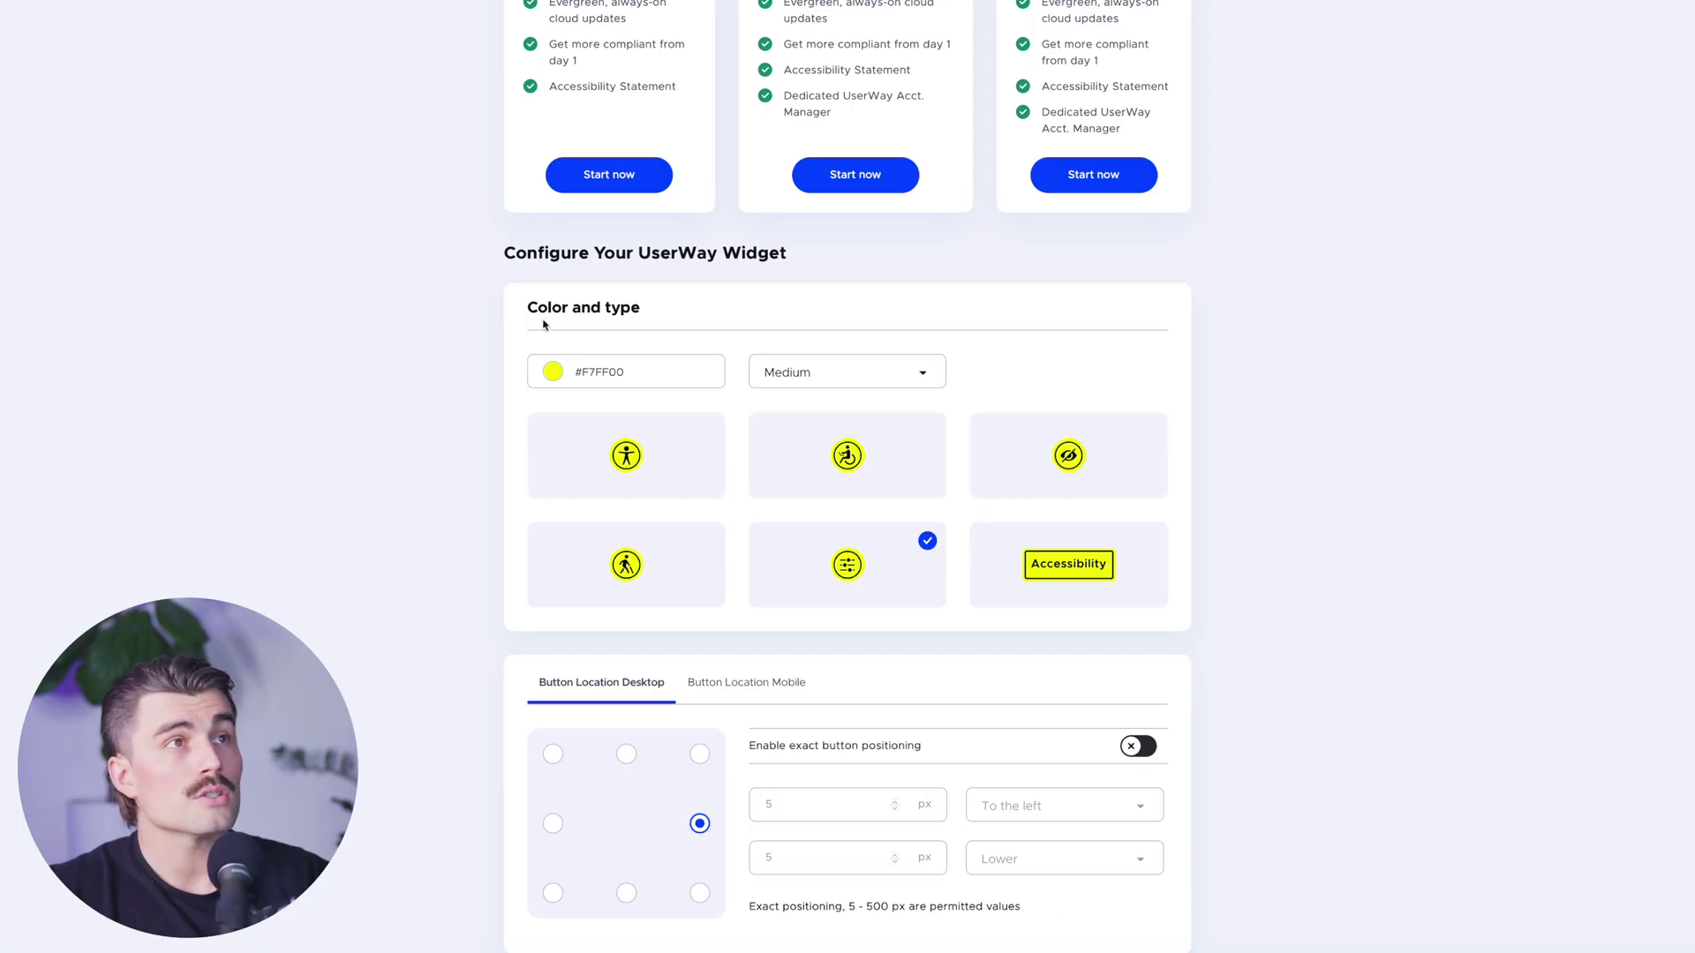
- Make the widget size Large and return to the Shopify admin
left_click(805, 375)
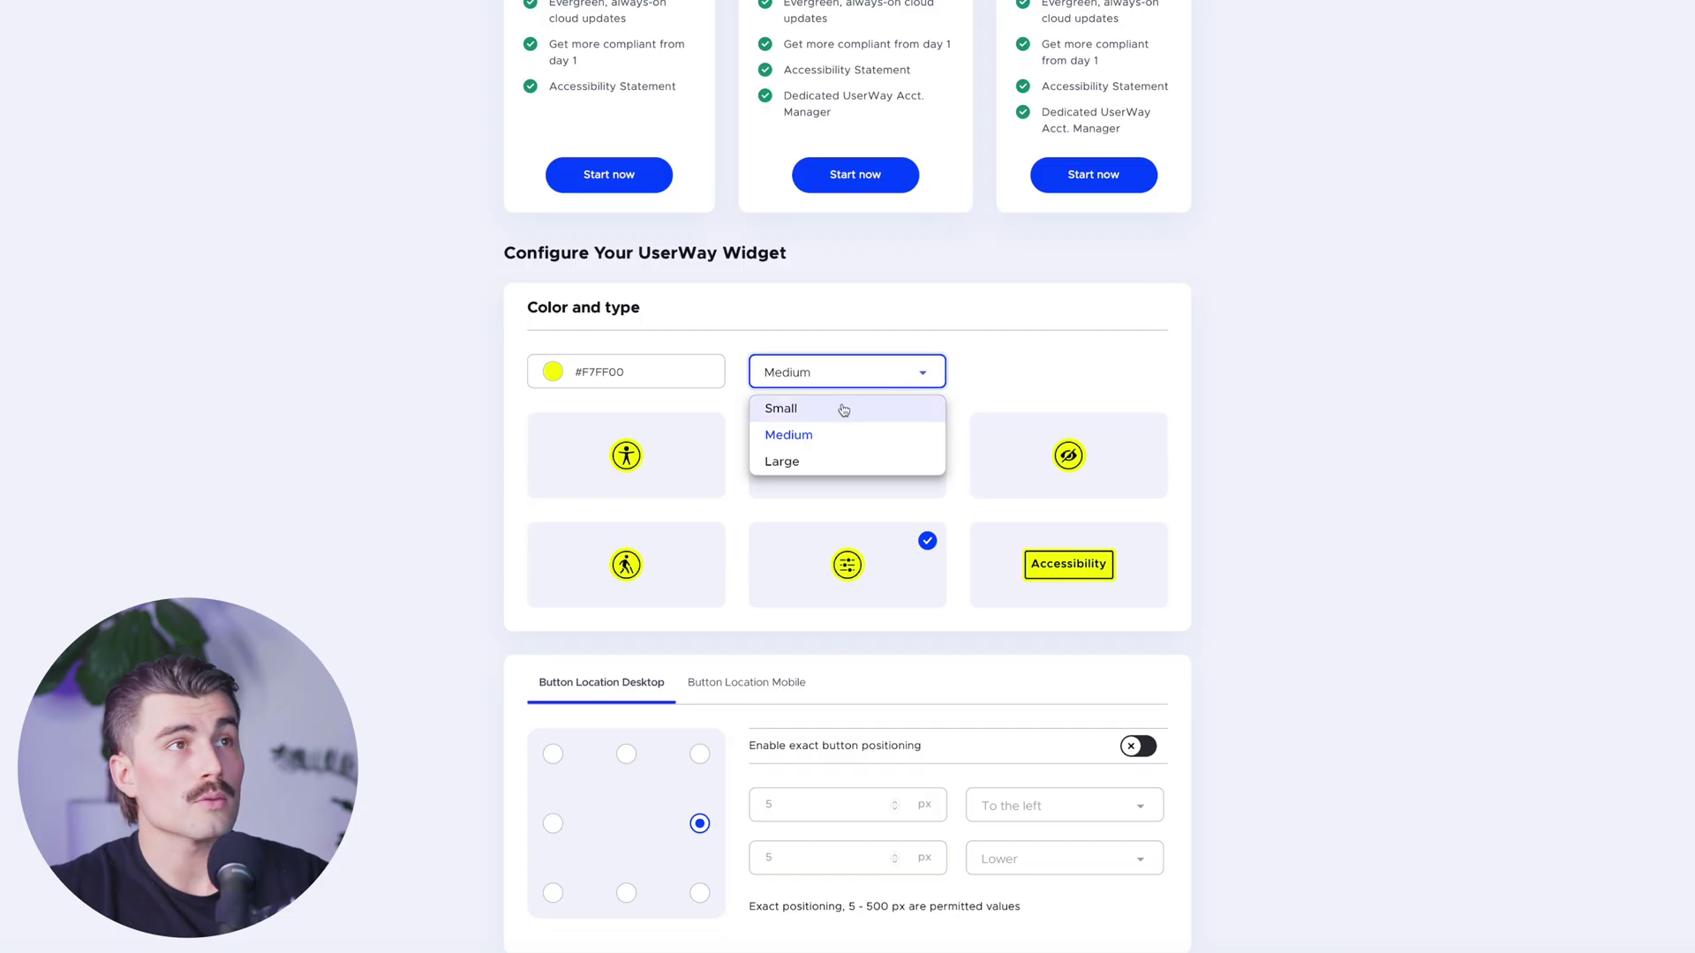
left_click(784, 461)
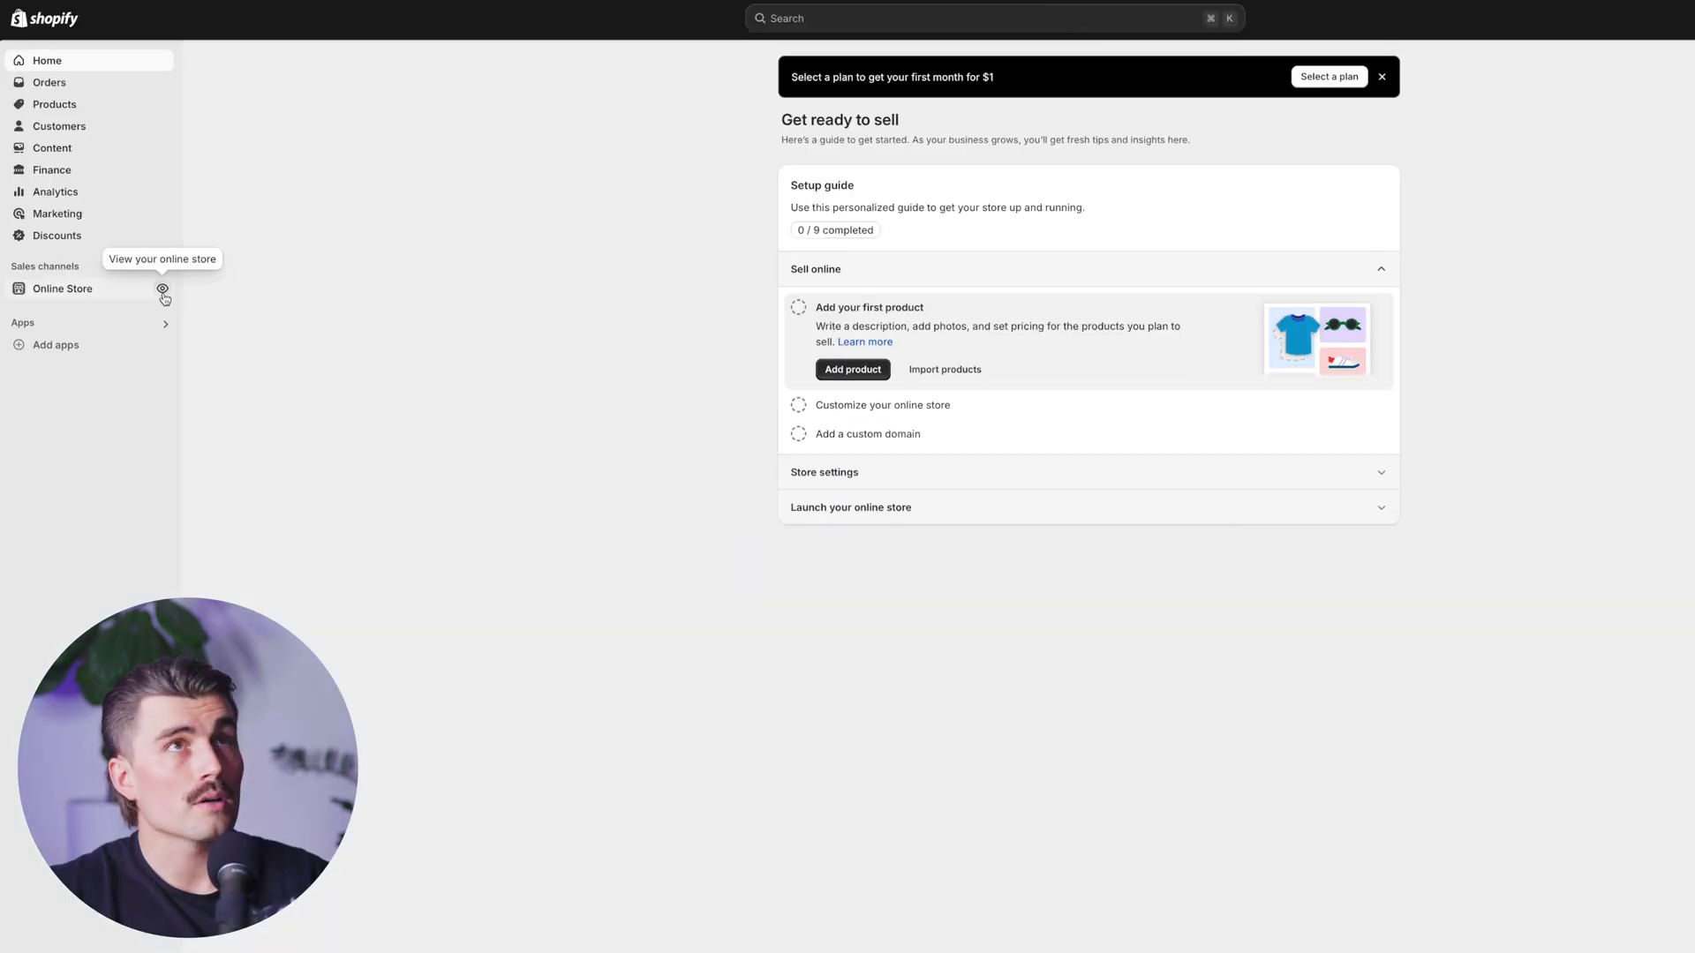
left_click(162, 288)
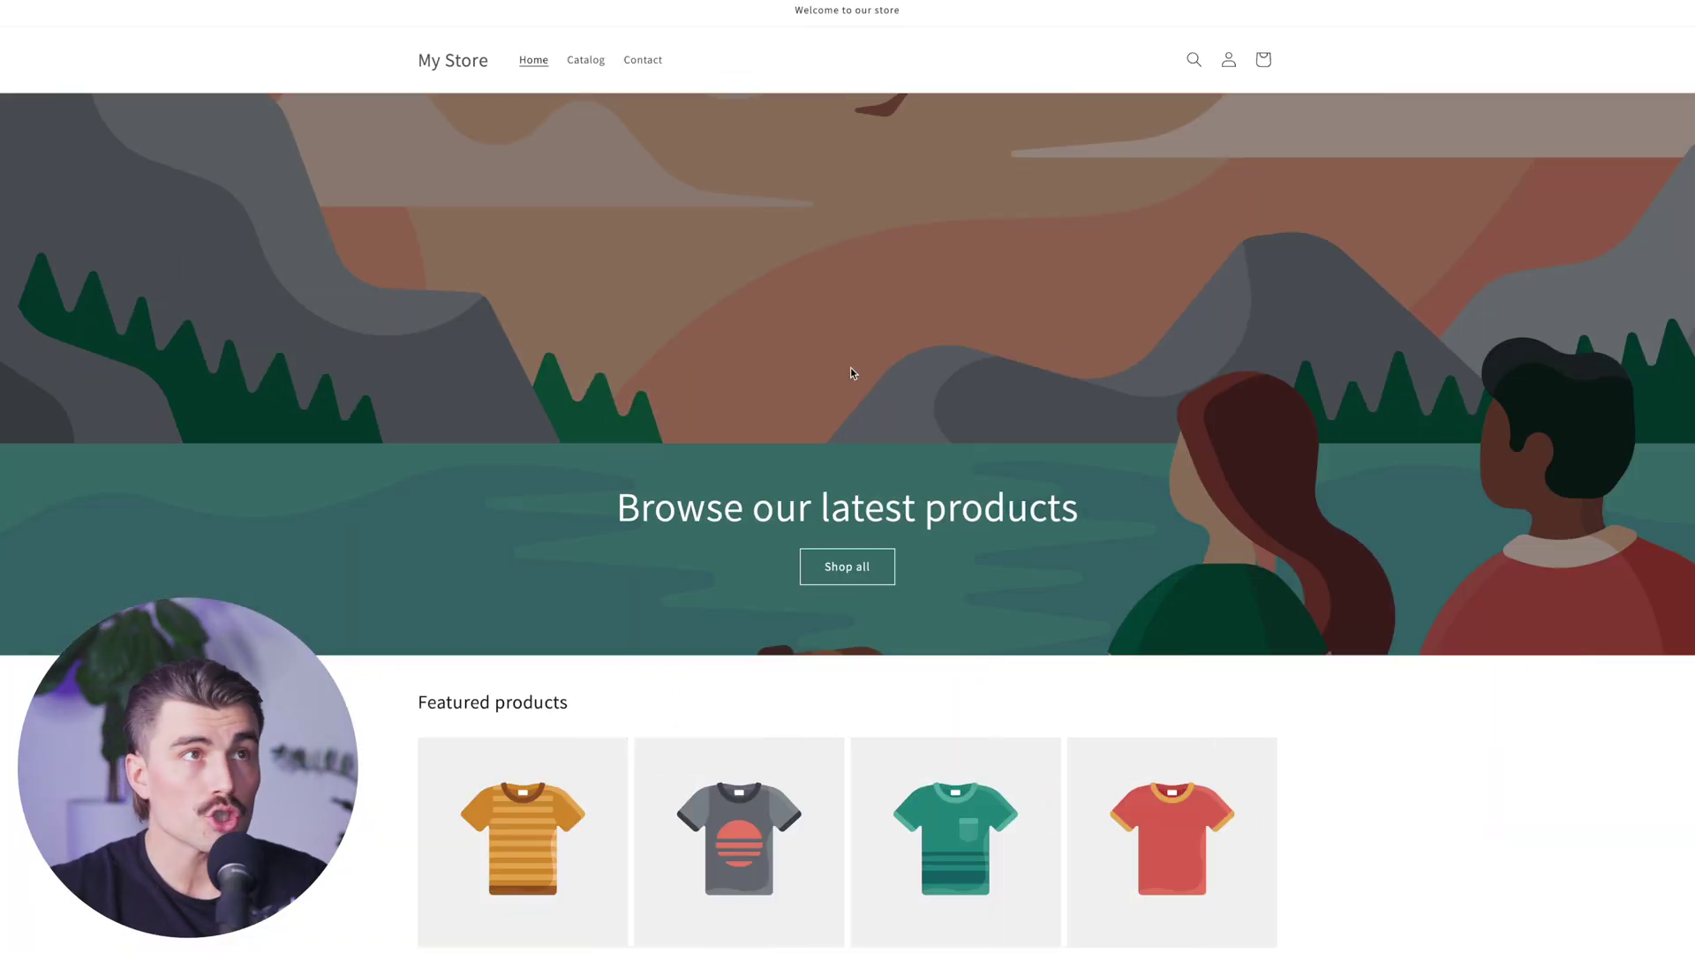
scroll(775, 365, "down", 3)
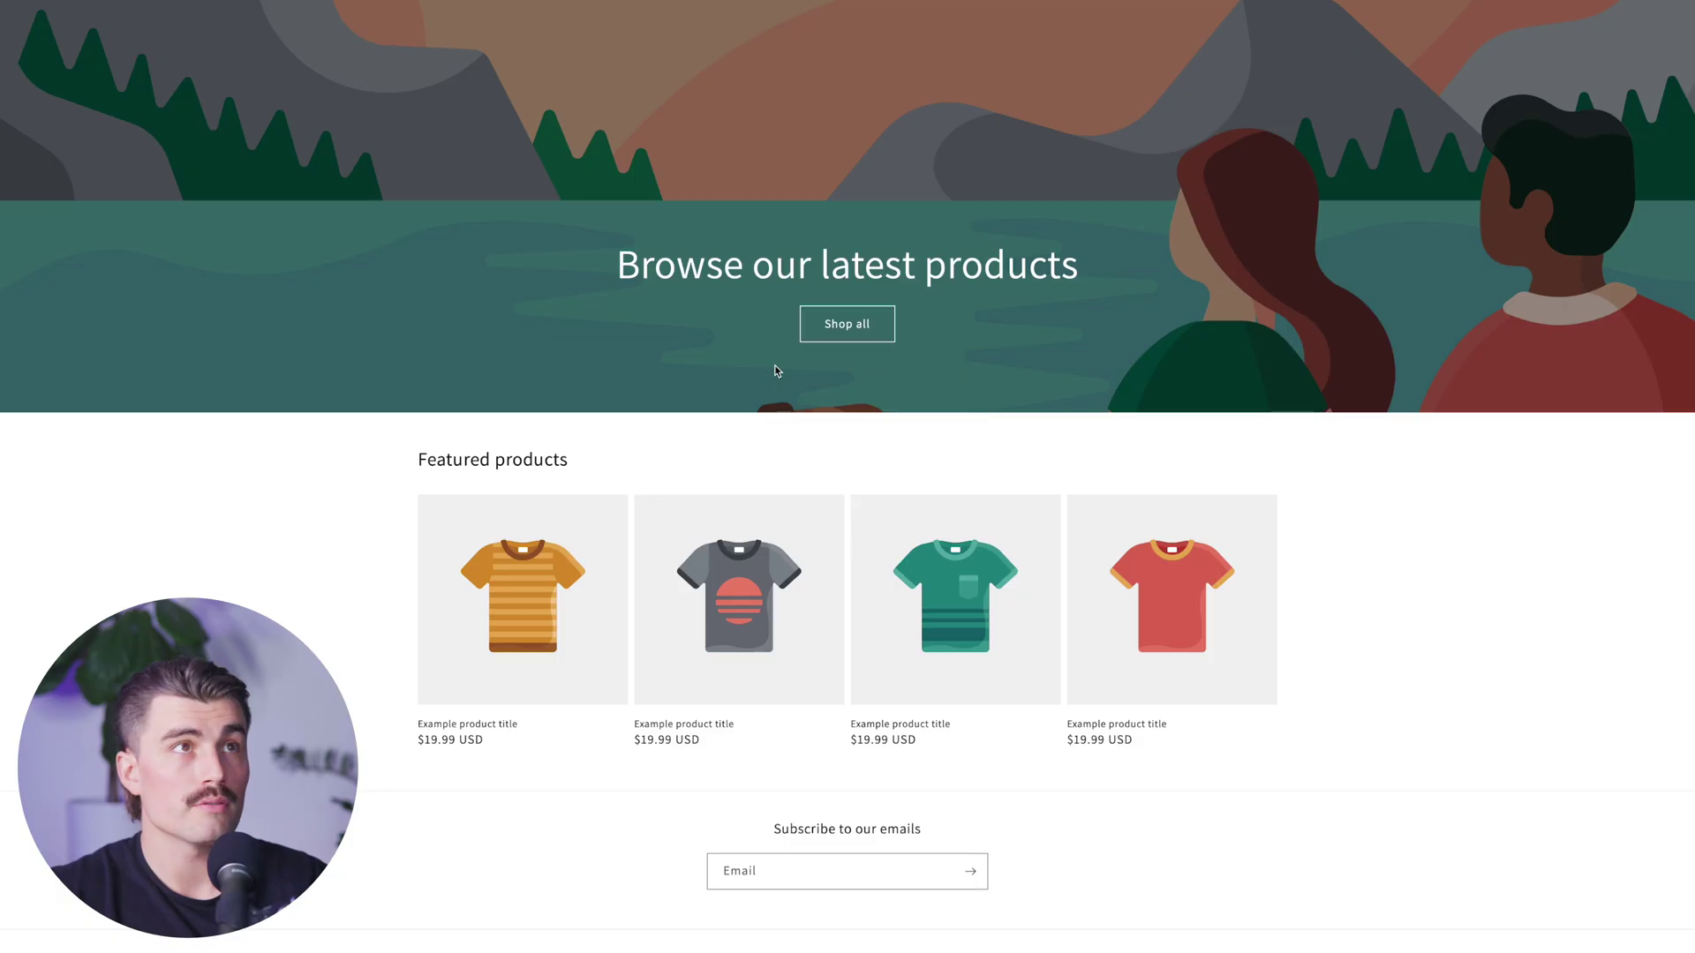
scroll(795, 473, "up", 2)
scroll(795, 475, "up", 1)
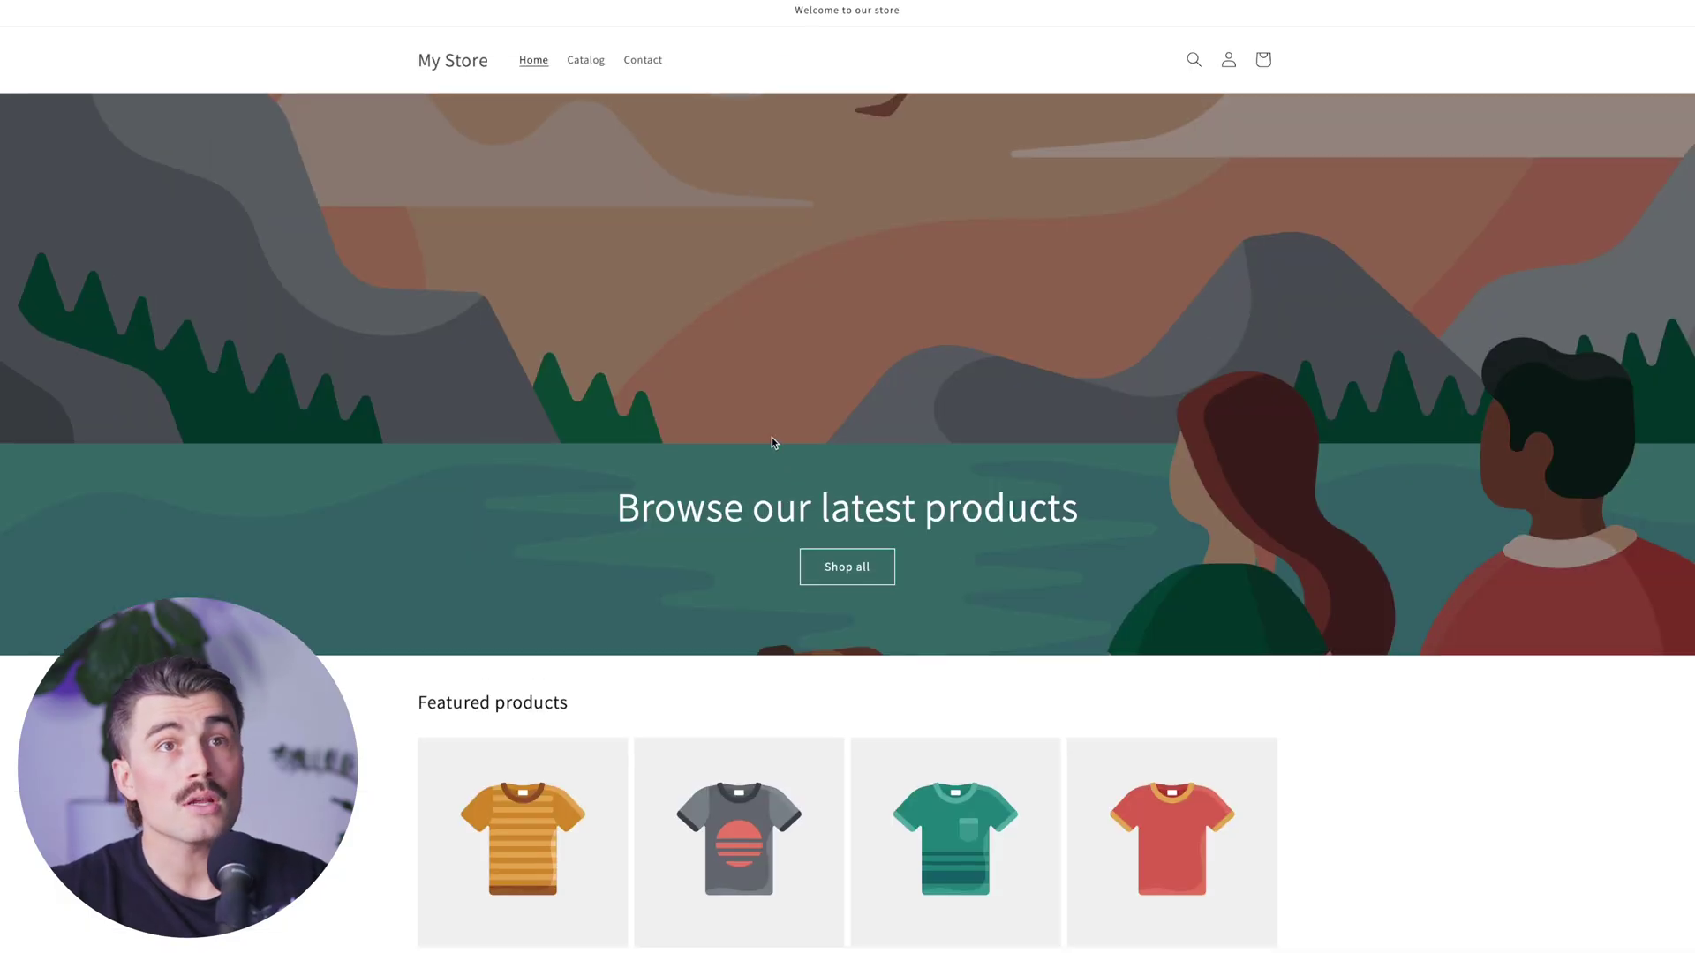
scroll(1616, 576, "down", 3)
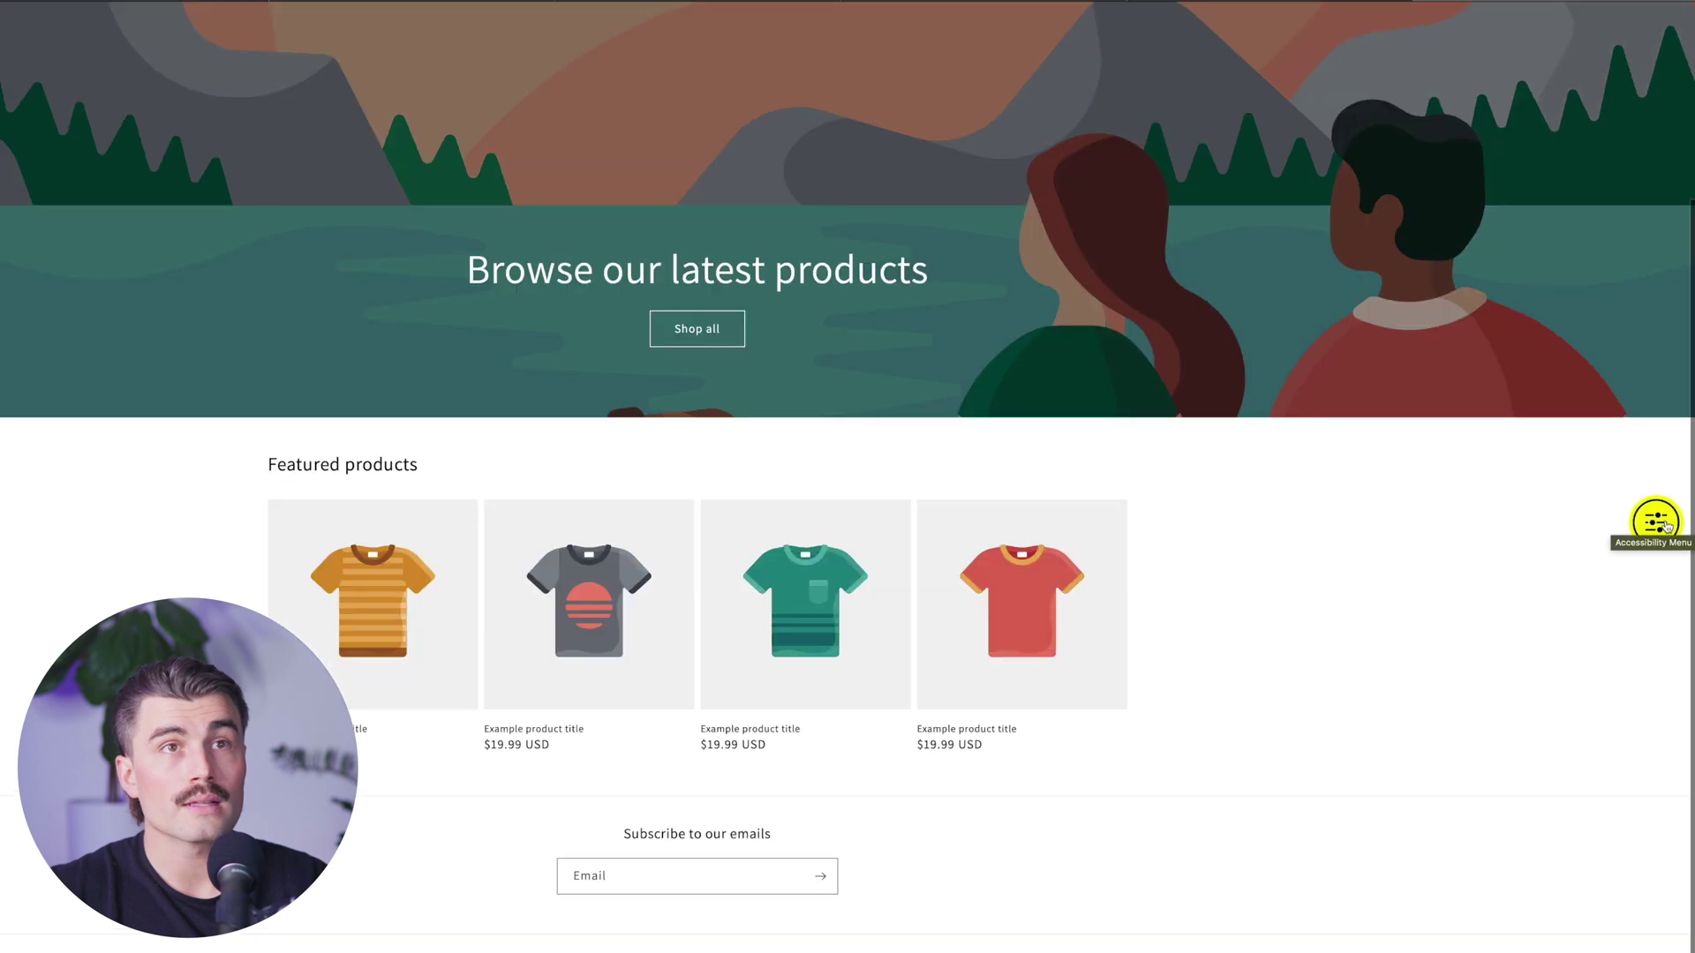
left_click(1658, 523)
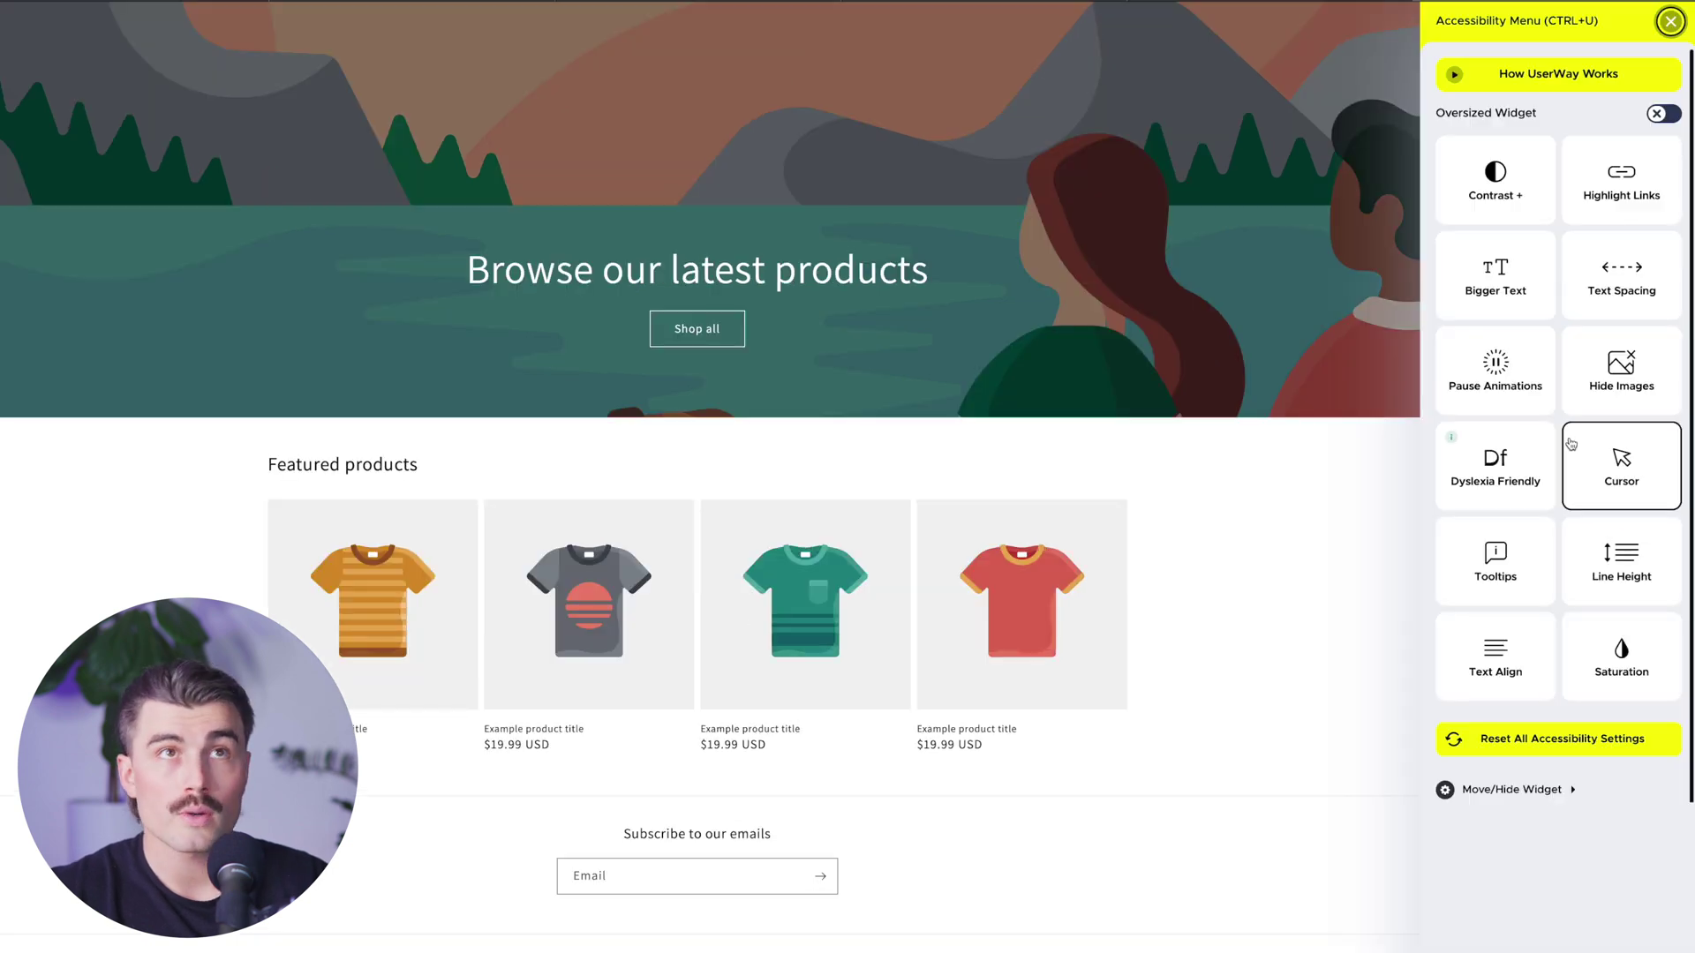
left_click(1499, 198)
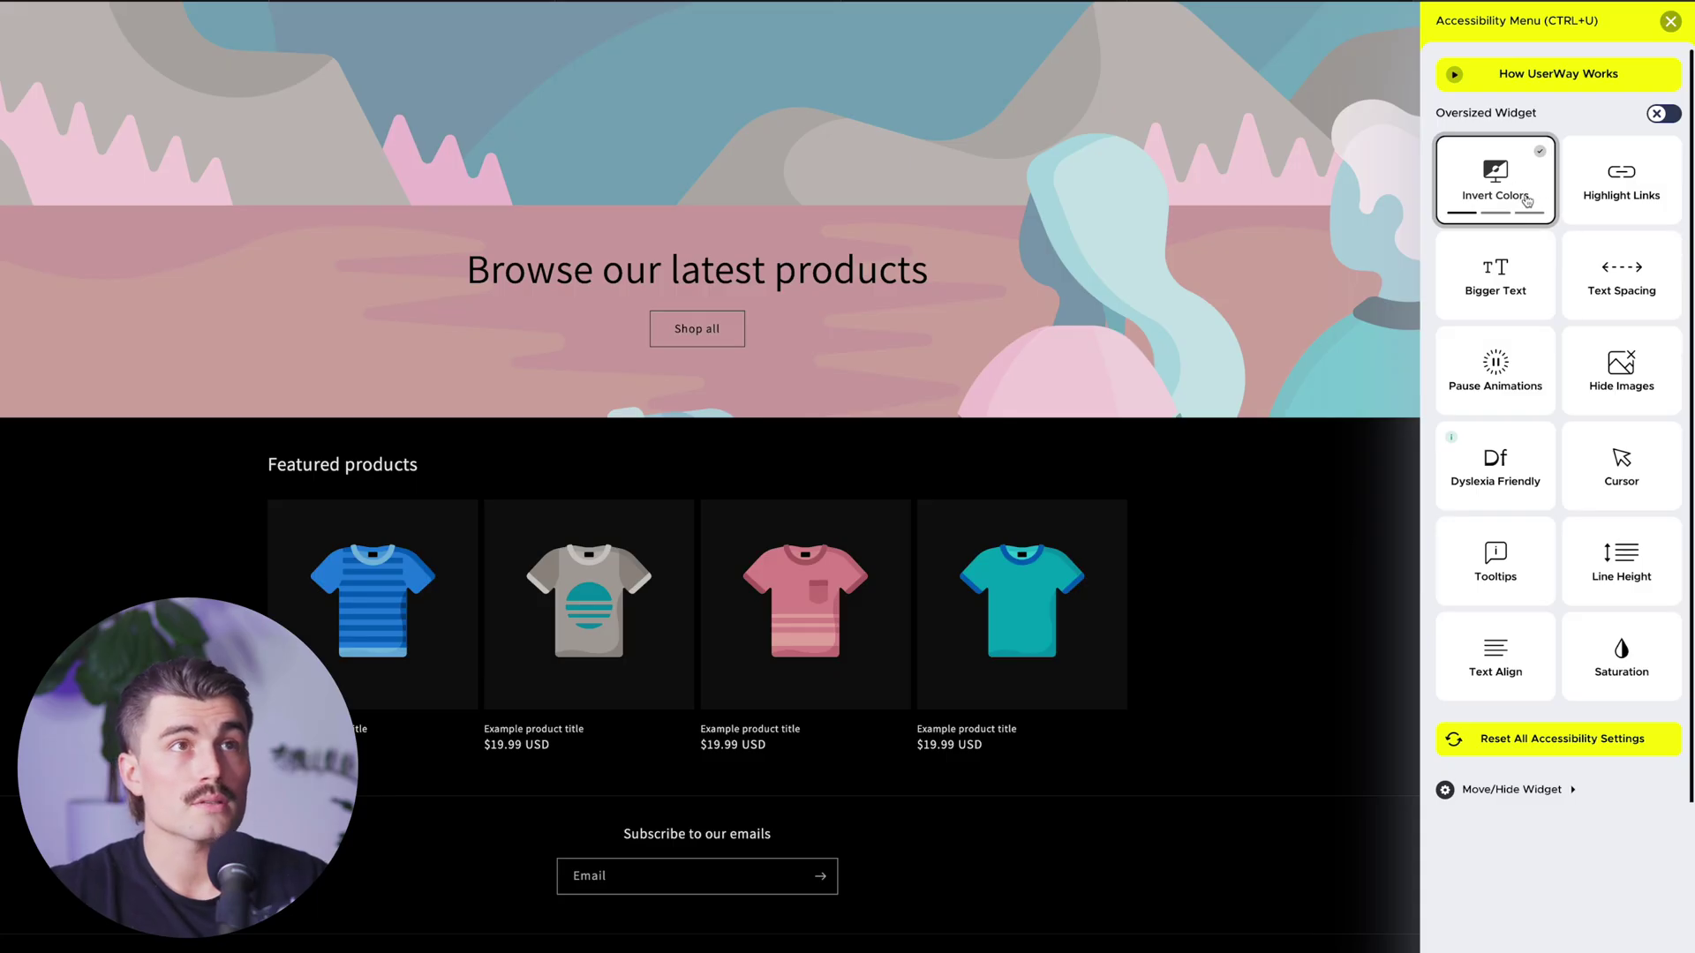
left_click(1532, 198)
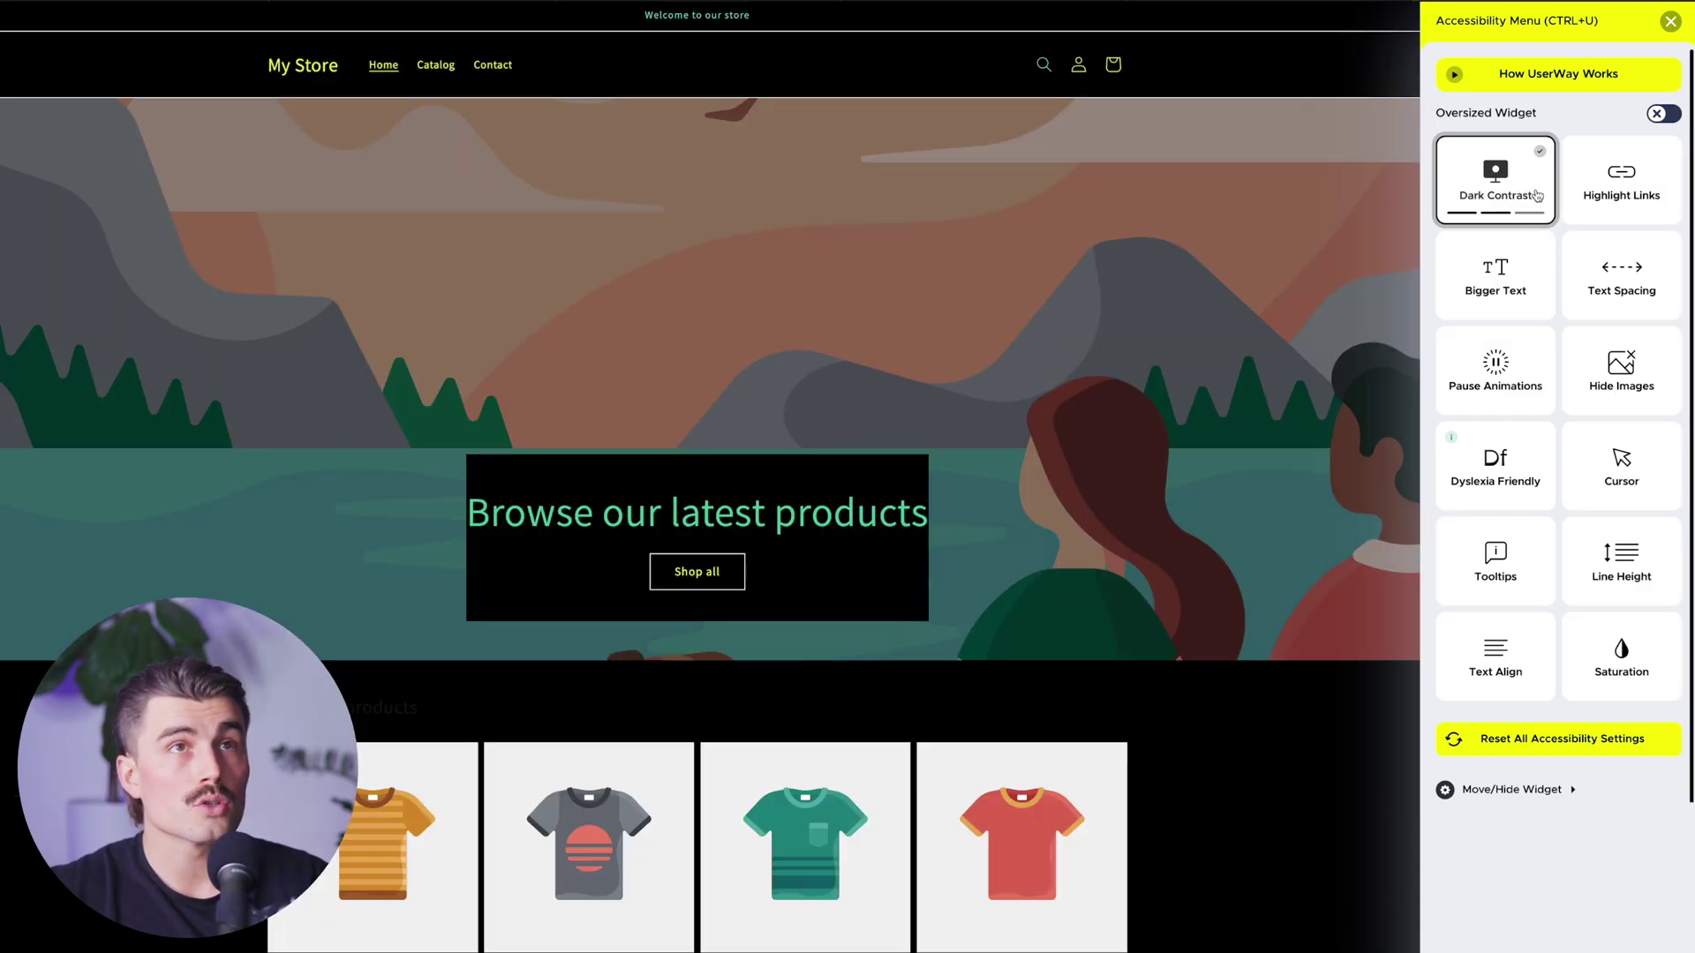
left_click(1536, 196)
left_click(1534, 212)
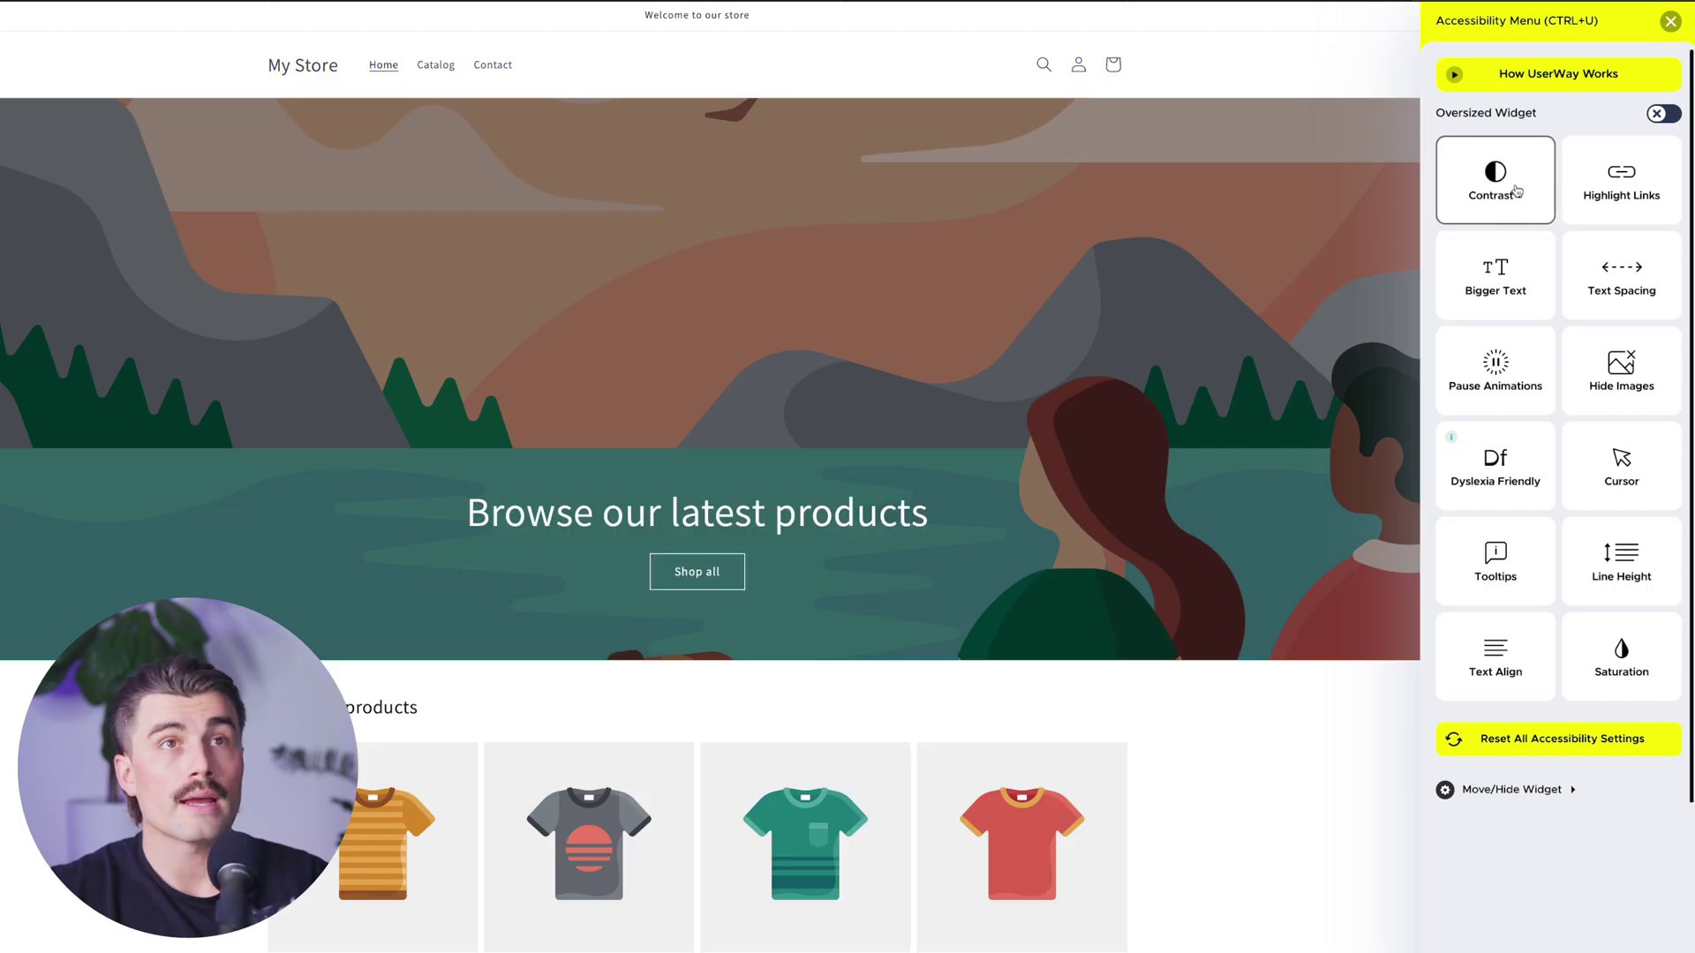
left_click(1525, 303)
left_click(1525, 300)
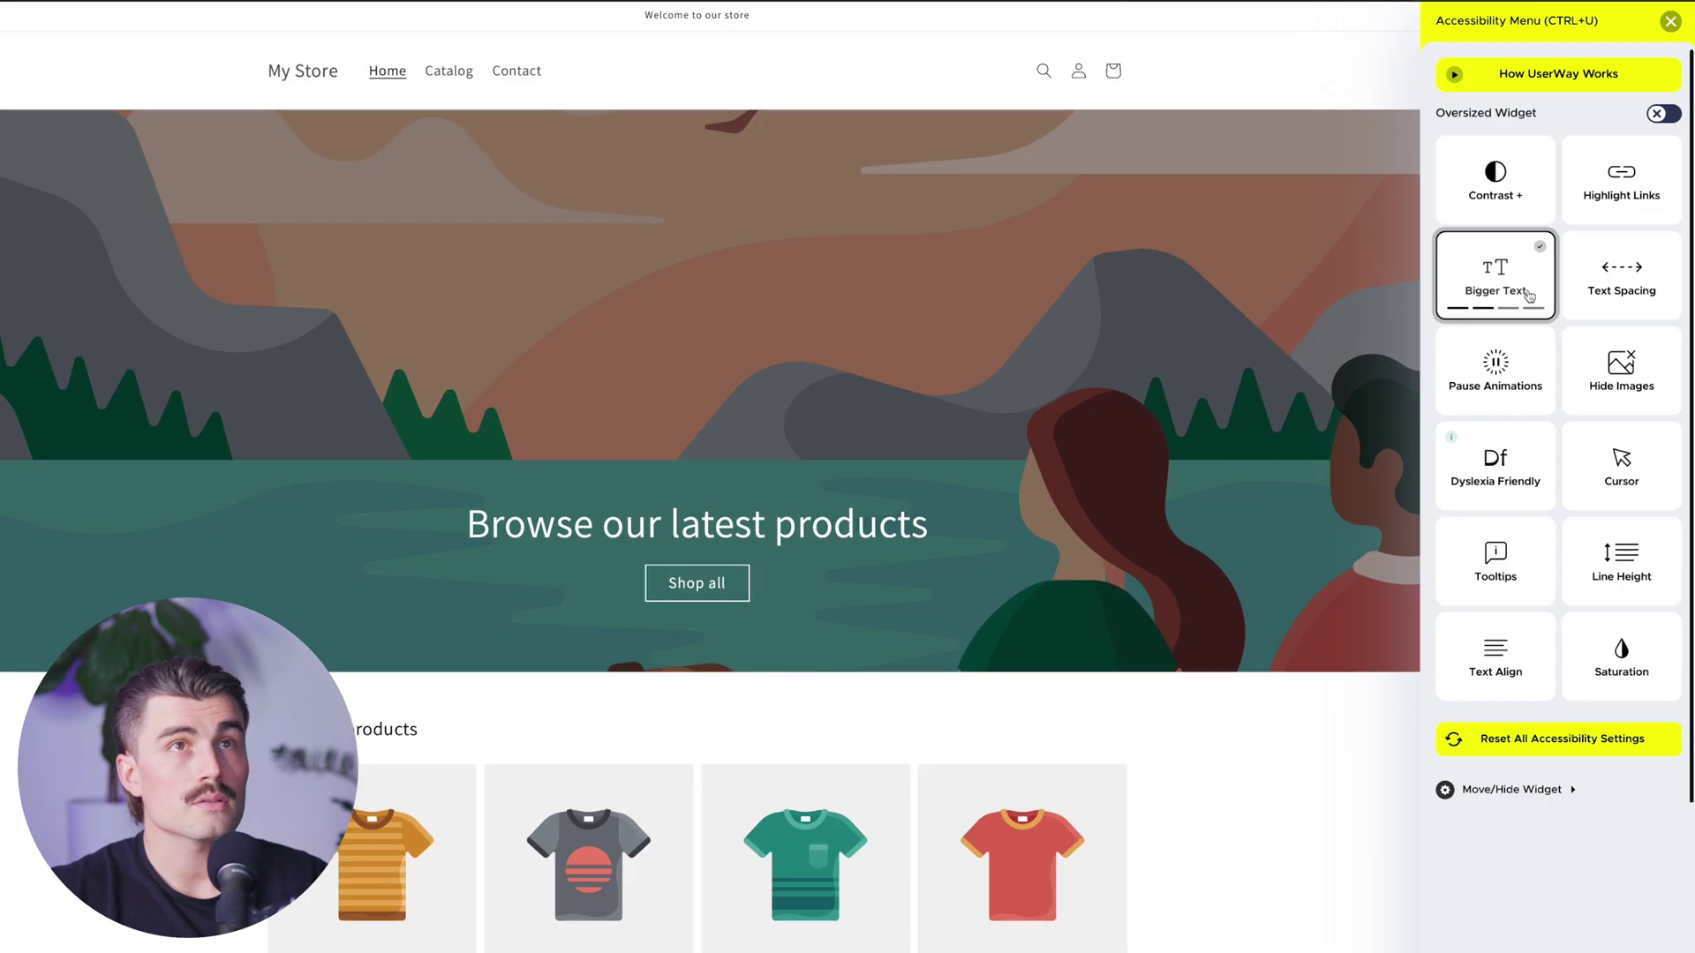
left_click(1518, 285)
left_click(1518, 284)
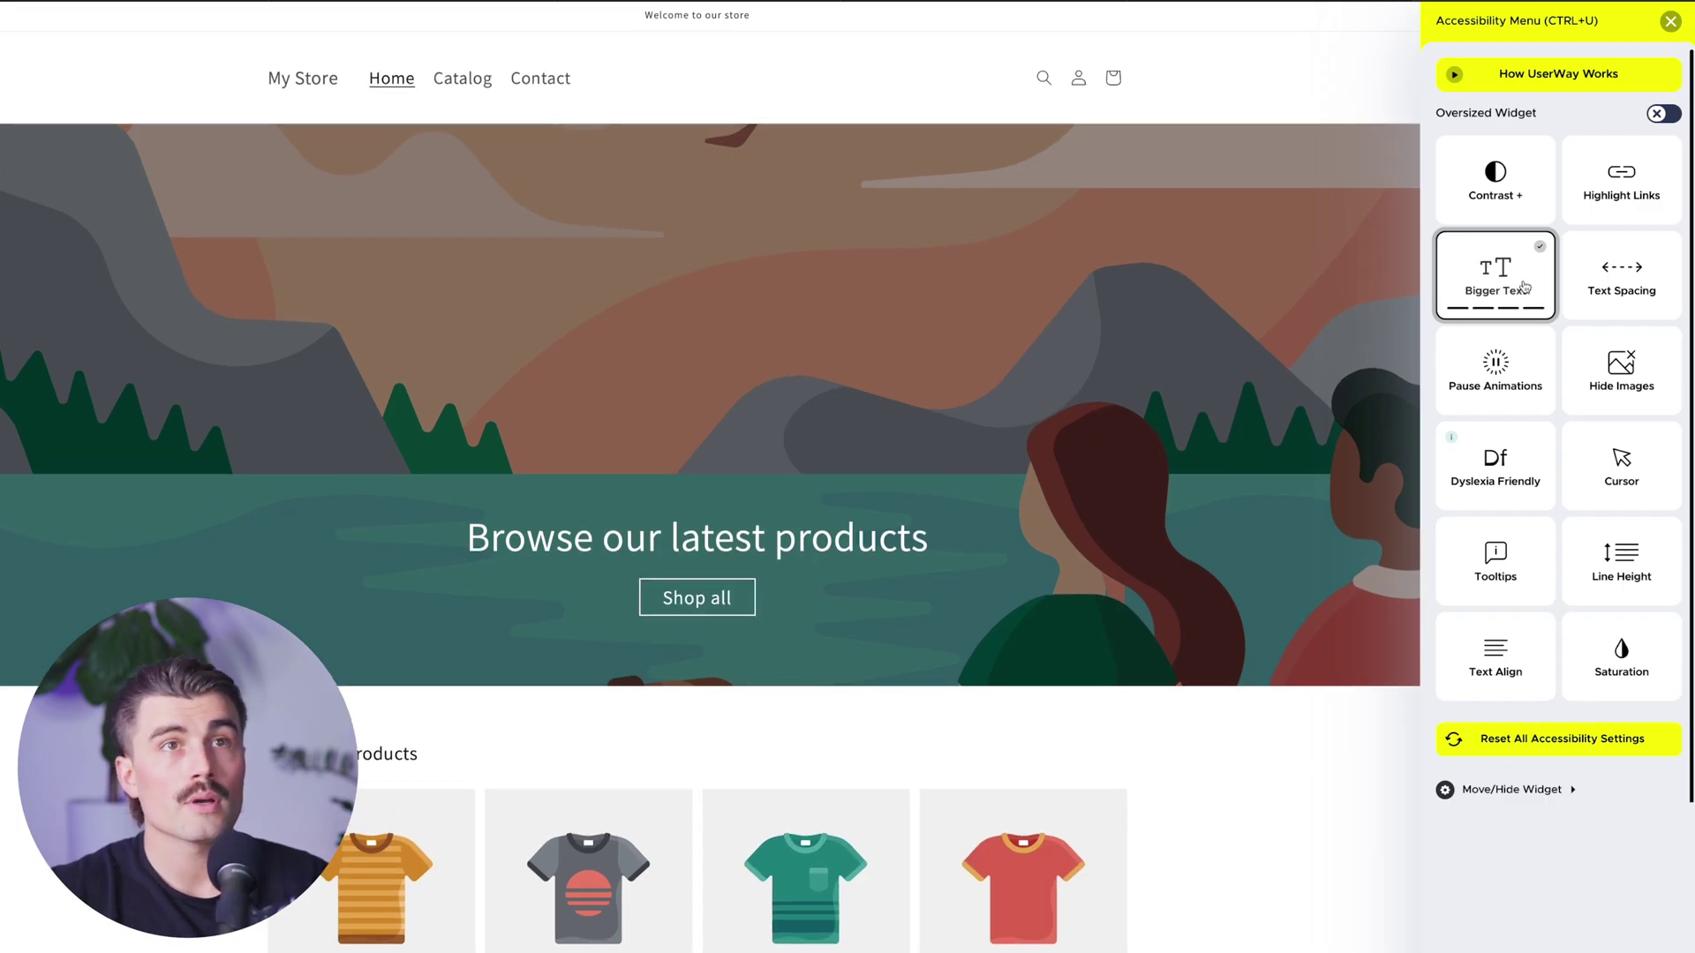
left_click(1525, 285)
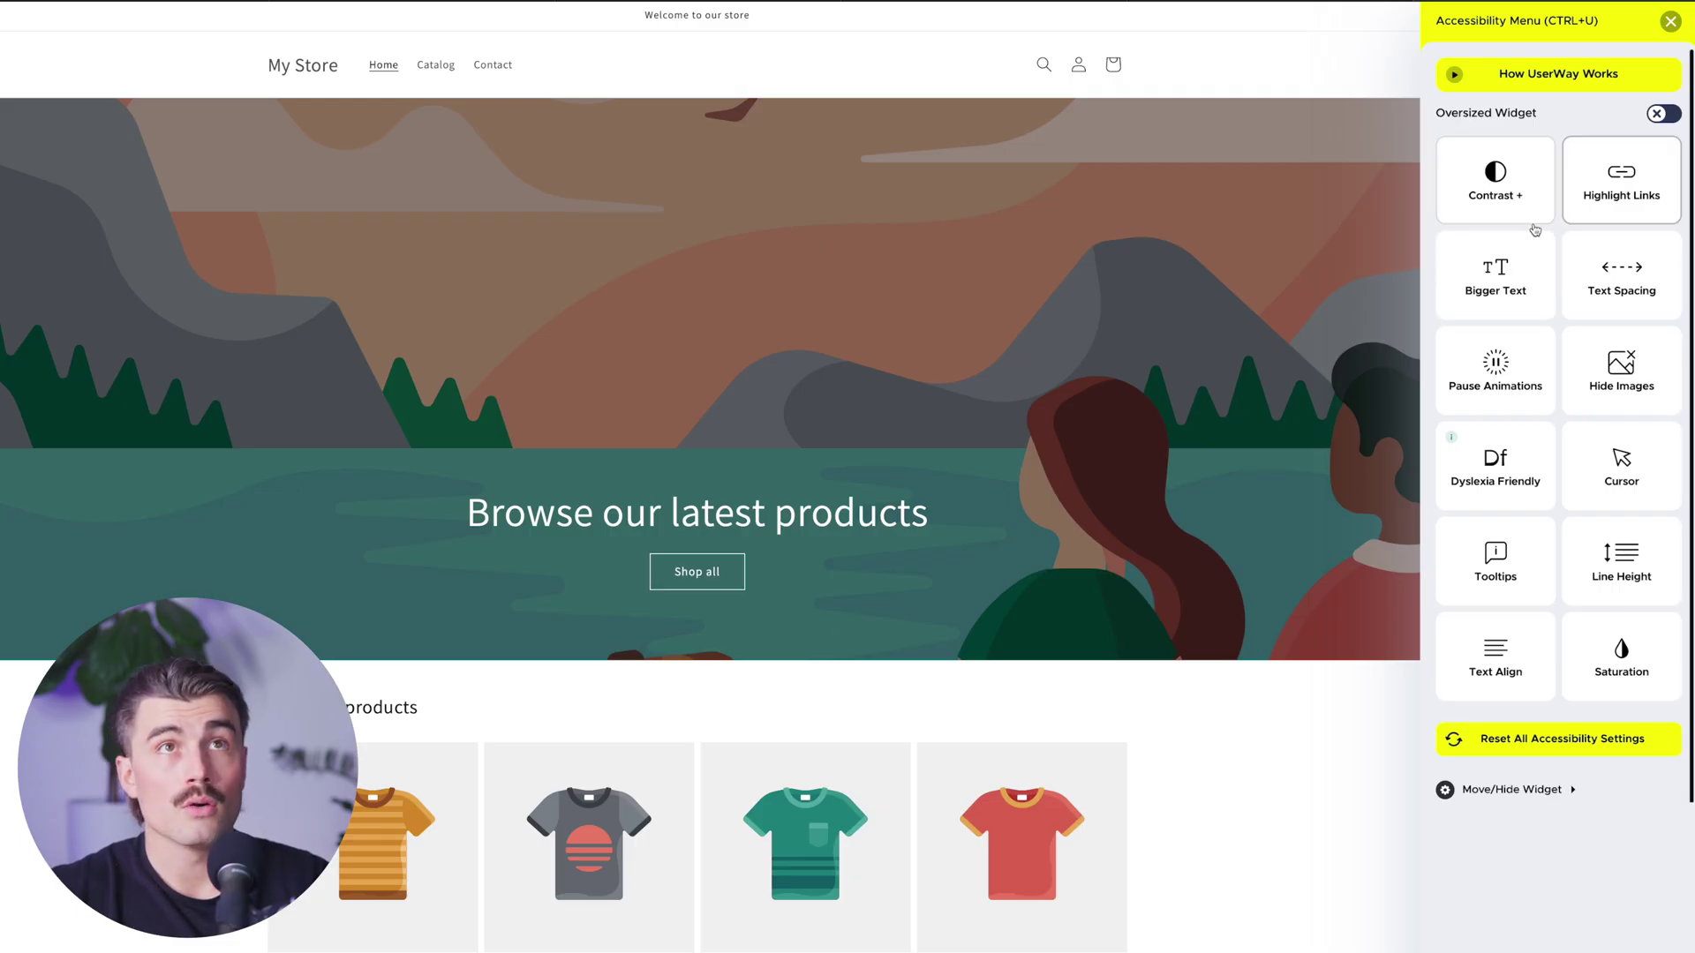
key("ctrl+u")
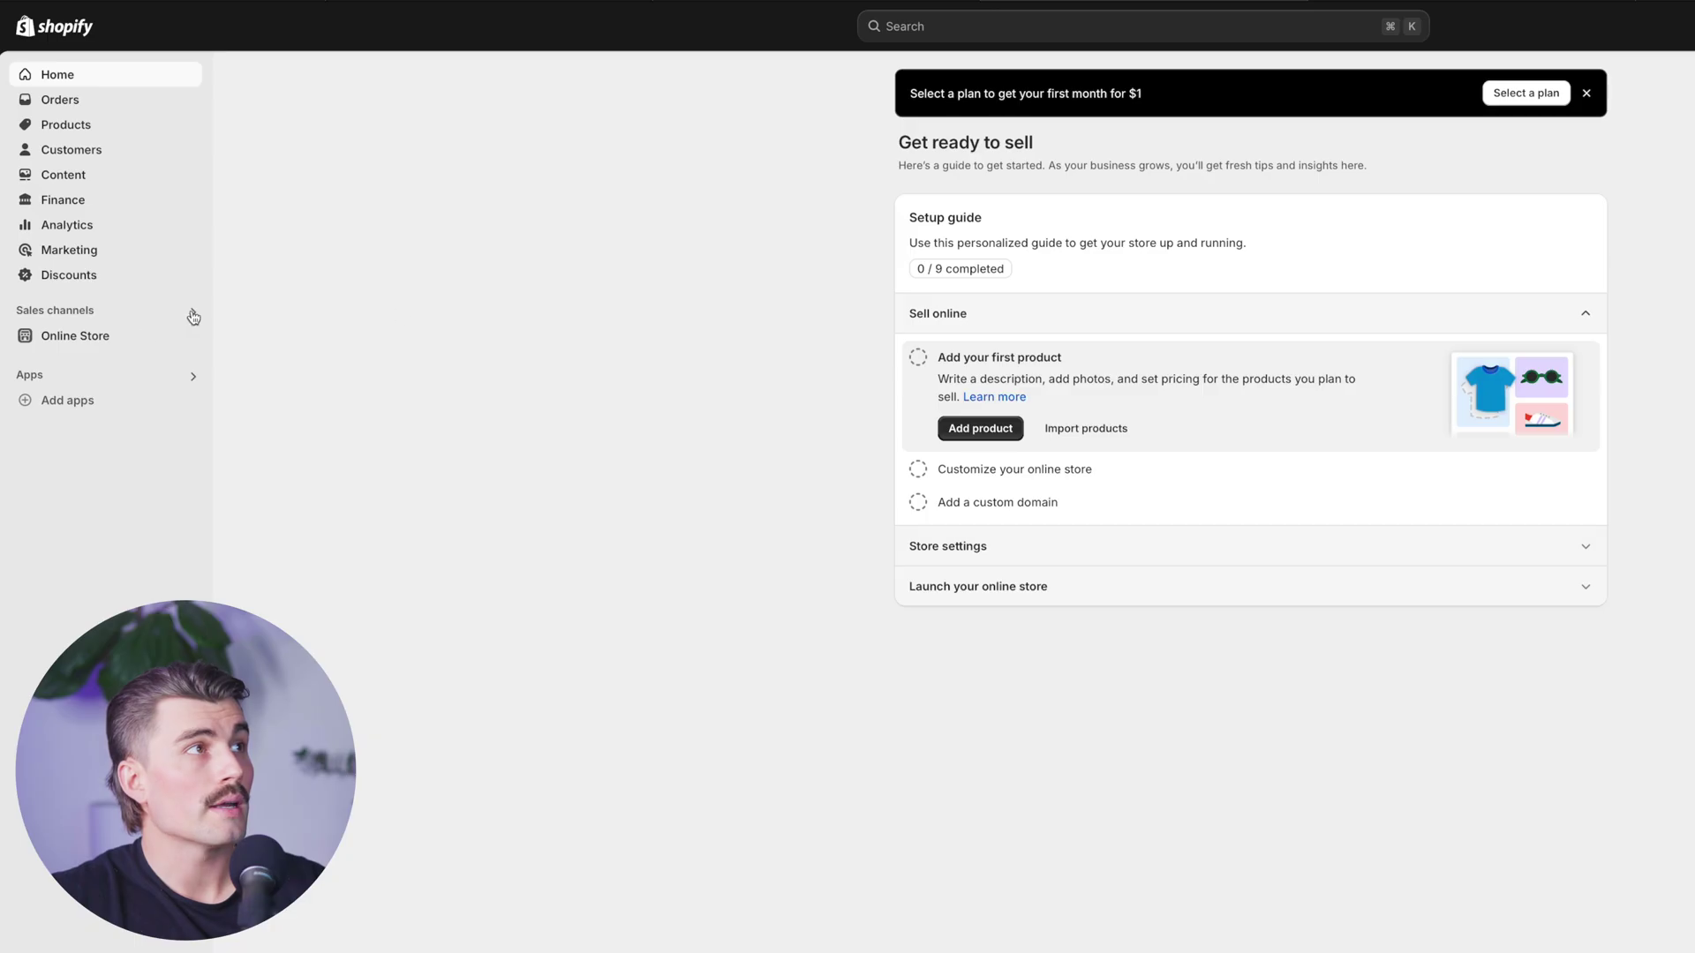
- In Online Store > Themes, duplicate the Dawn theme, then open its Edit code view
left_click(127, 343)
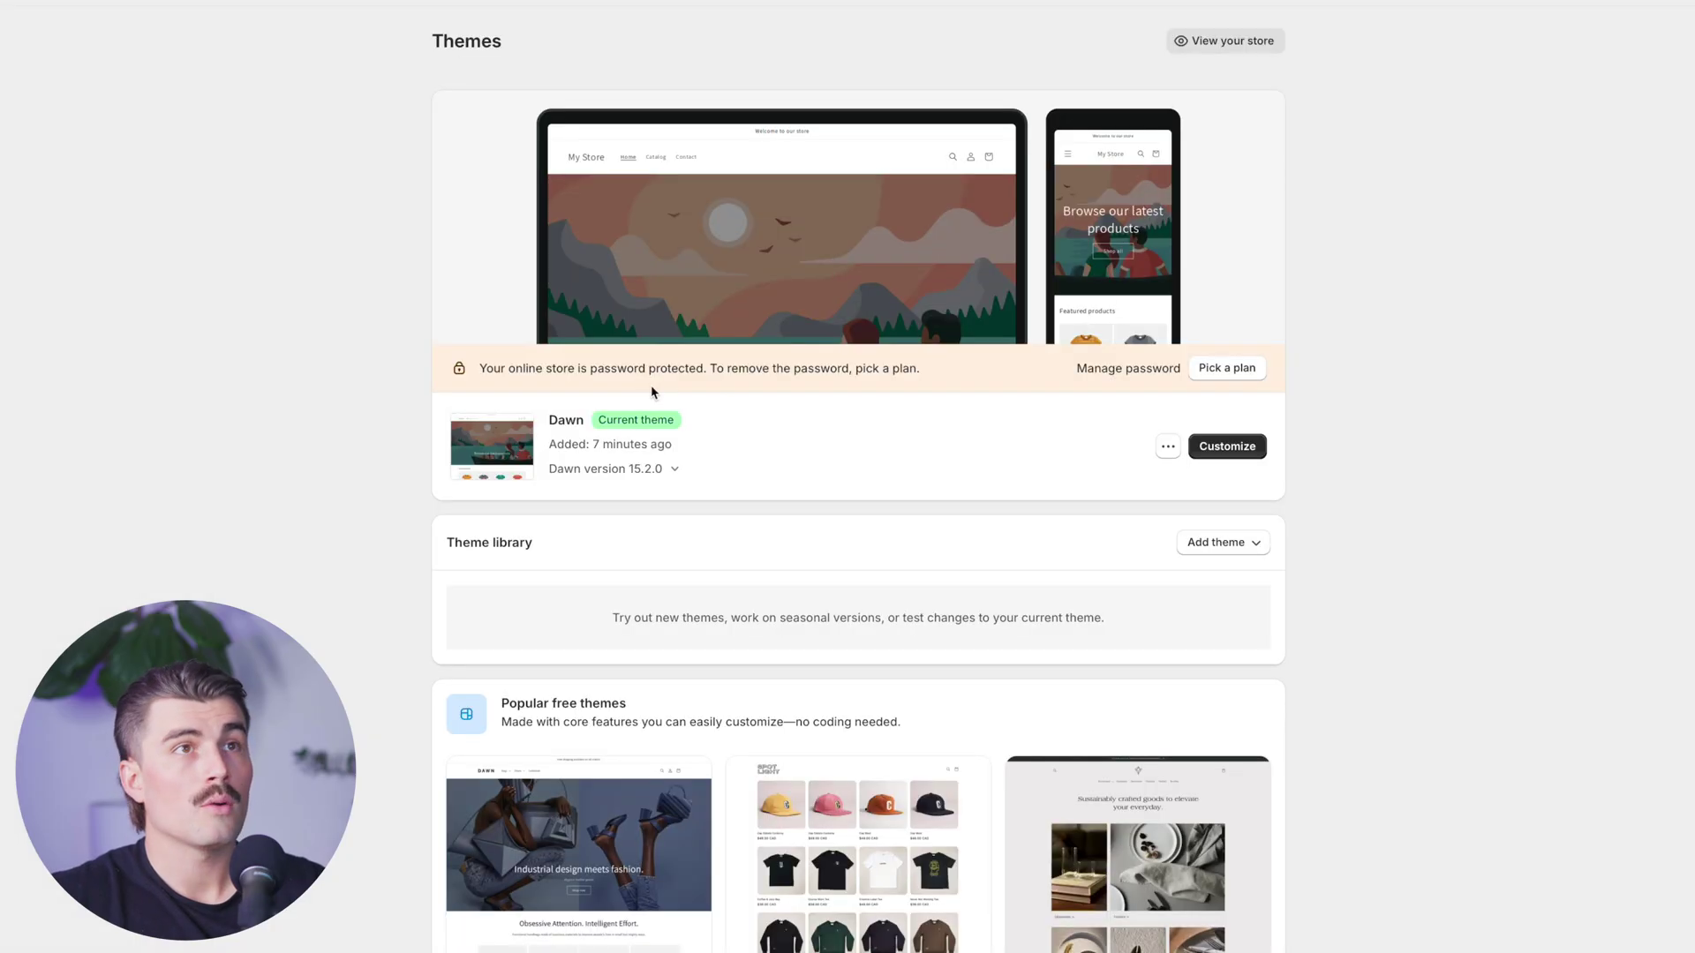
left_click(1167, 448)
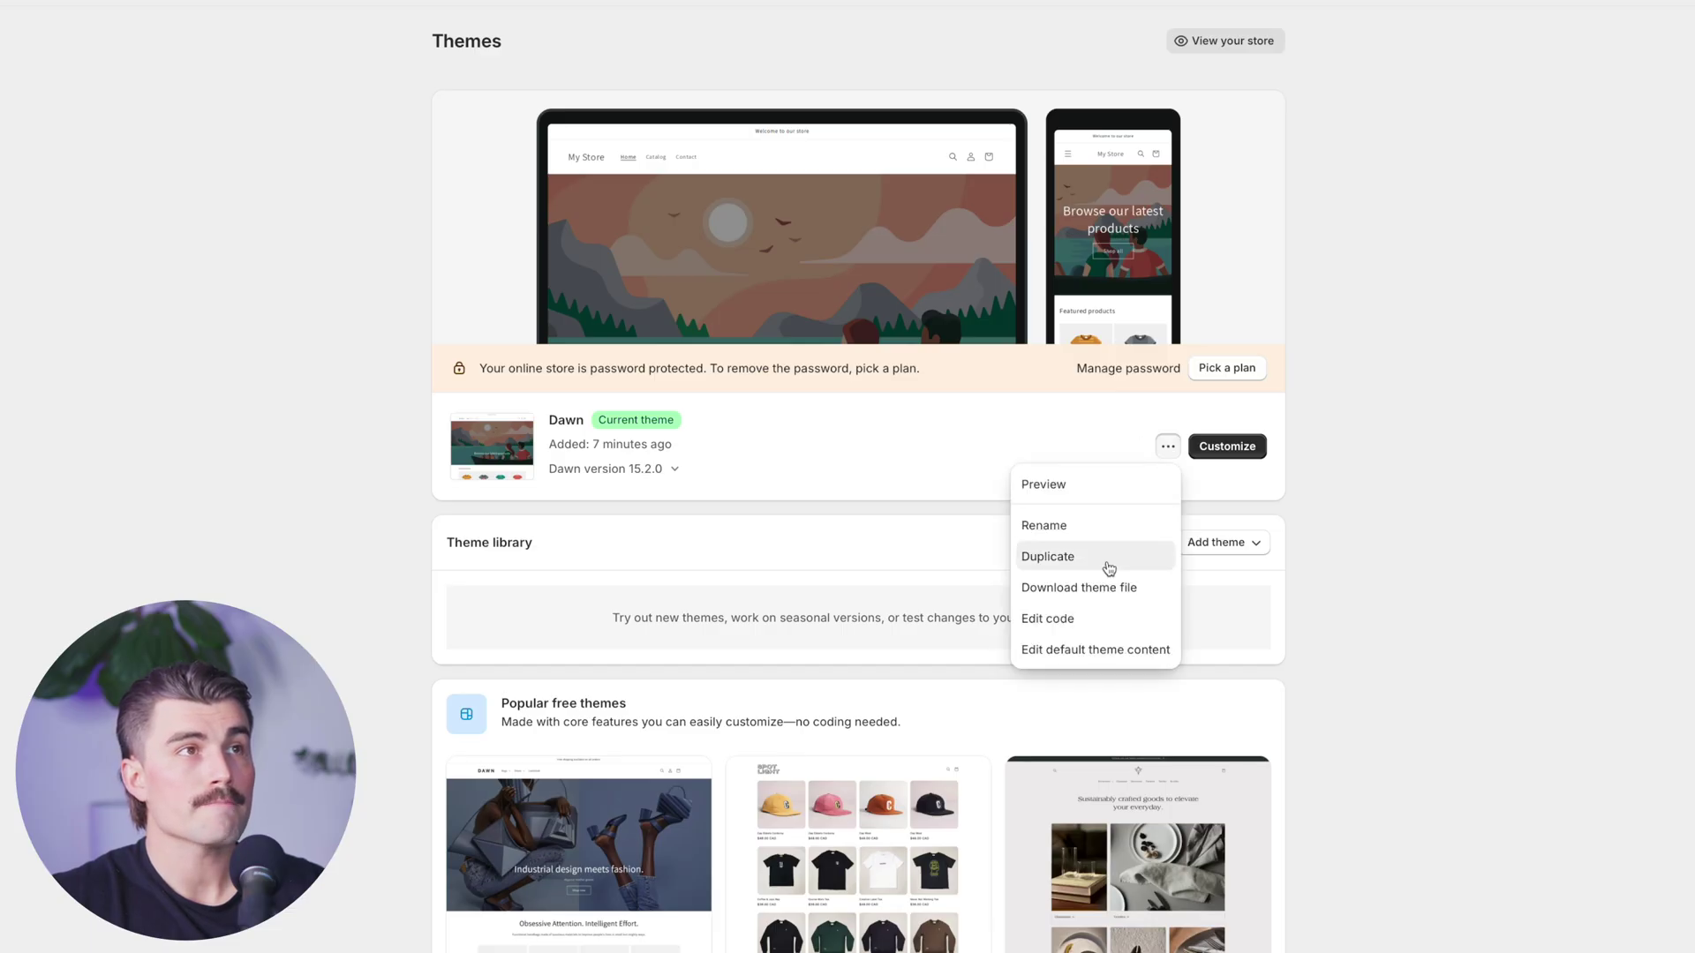
left_click(1109, 567)
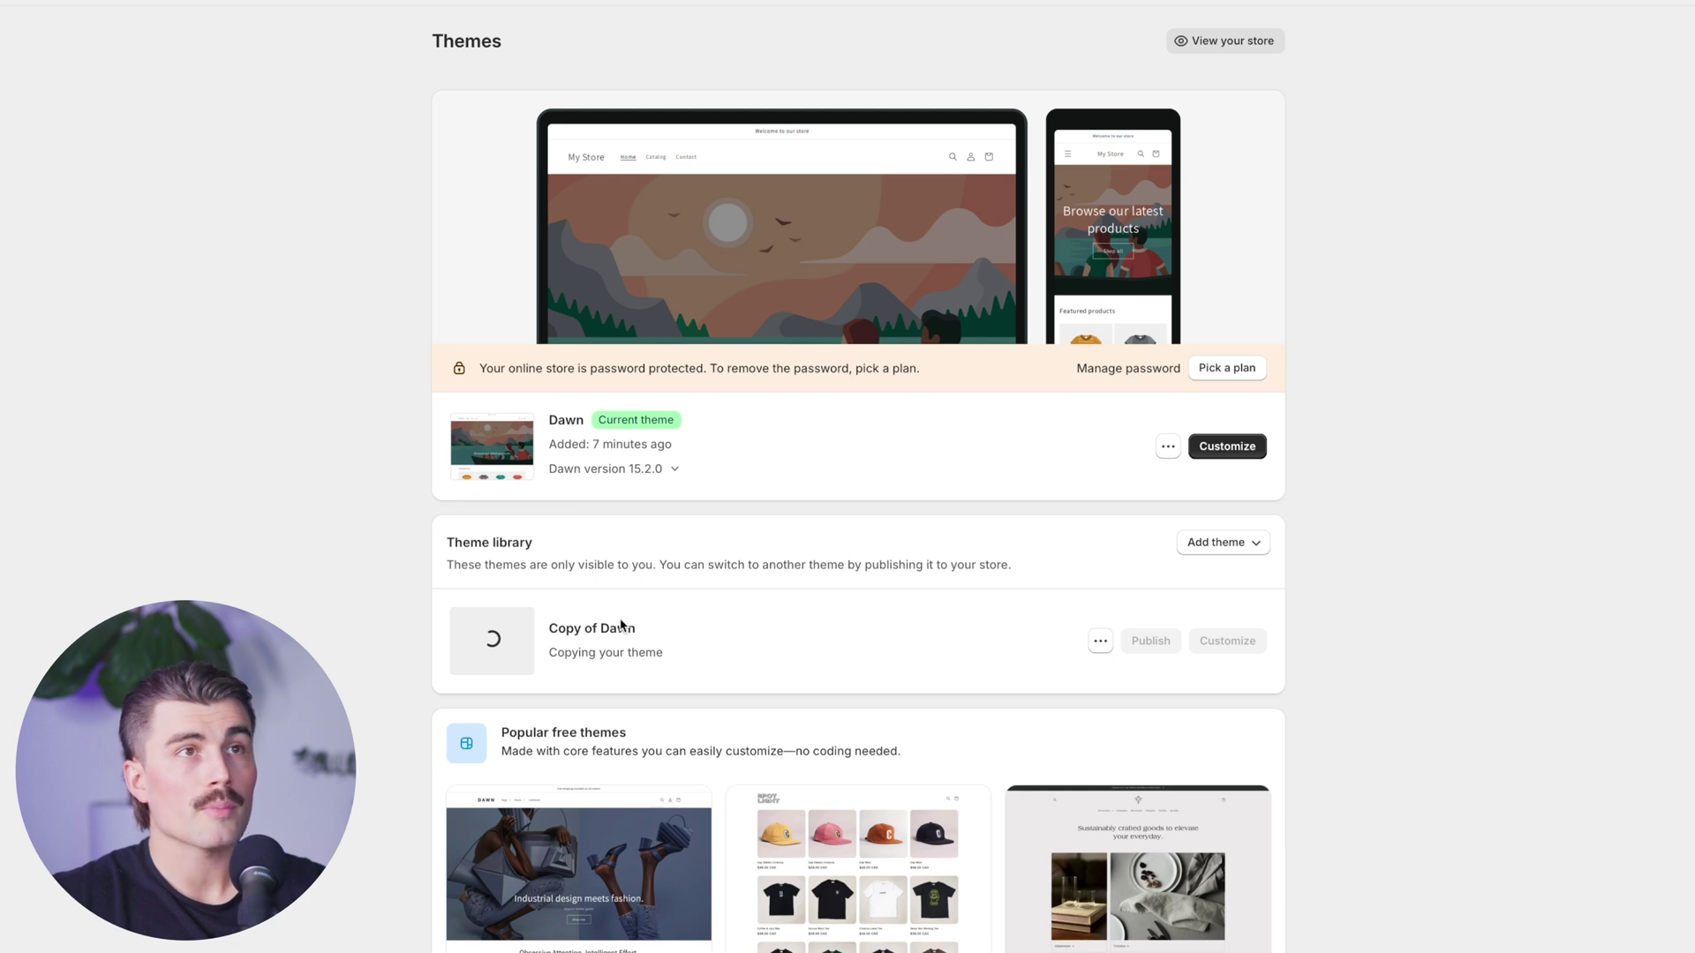
left_click(1167, 449)
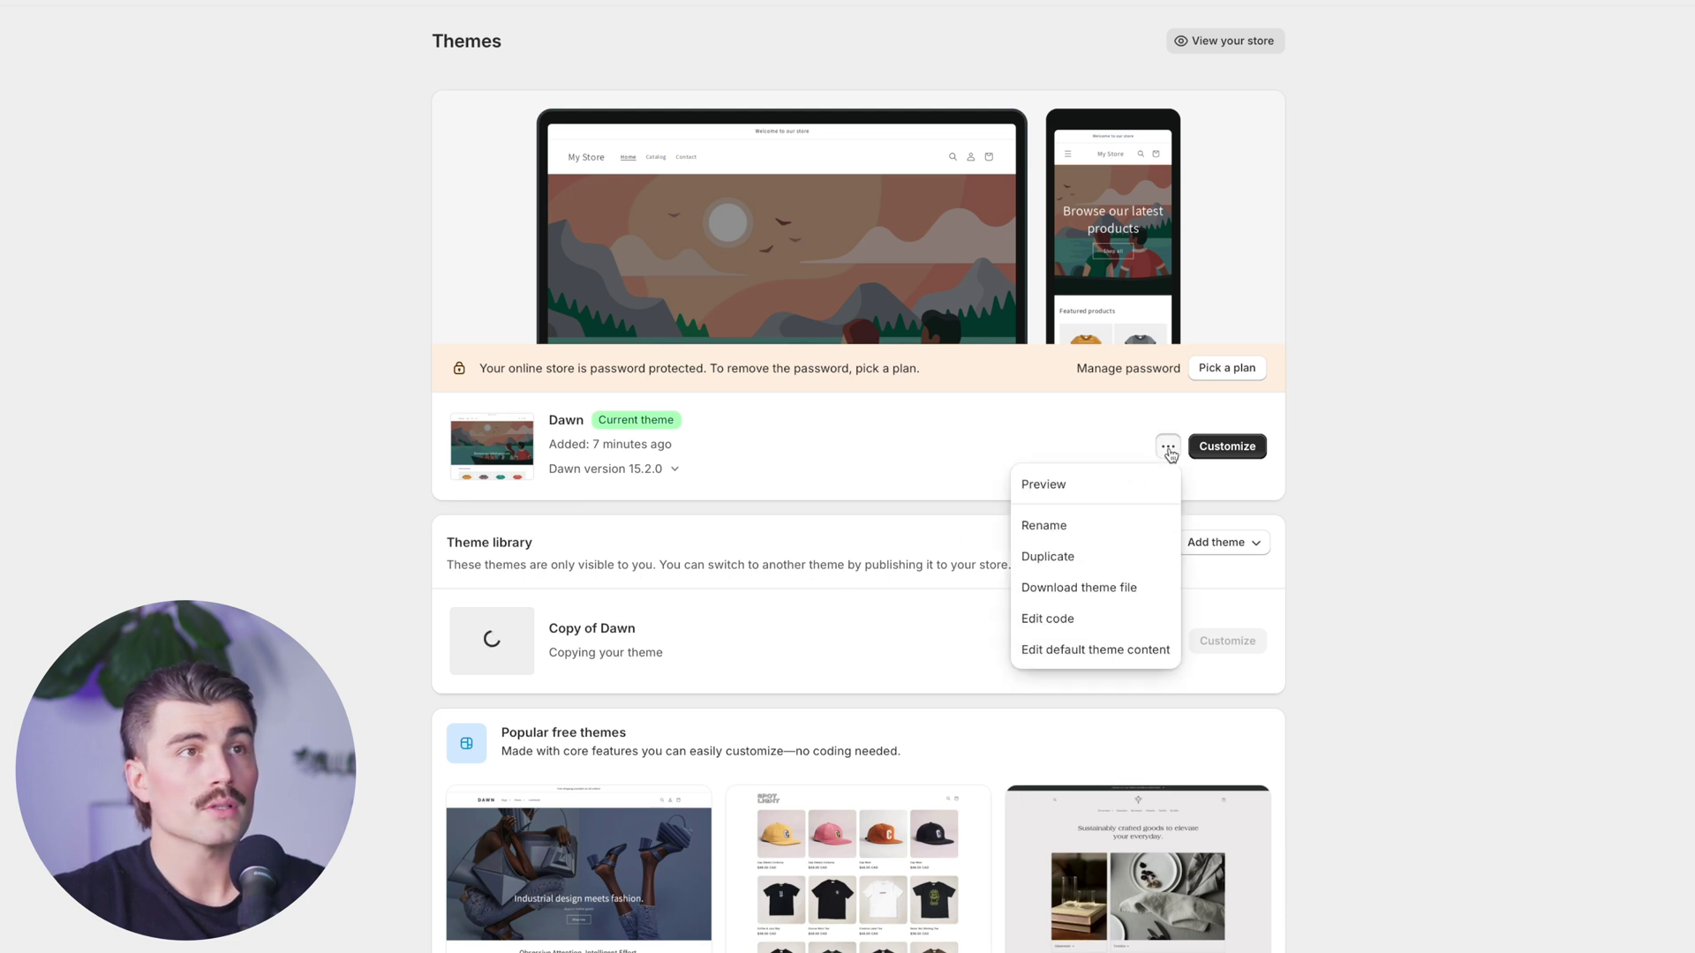
left_click(1062, 620)
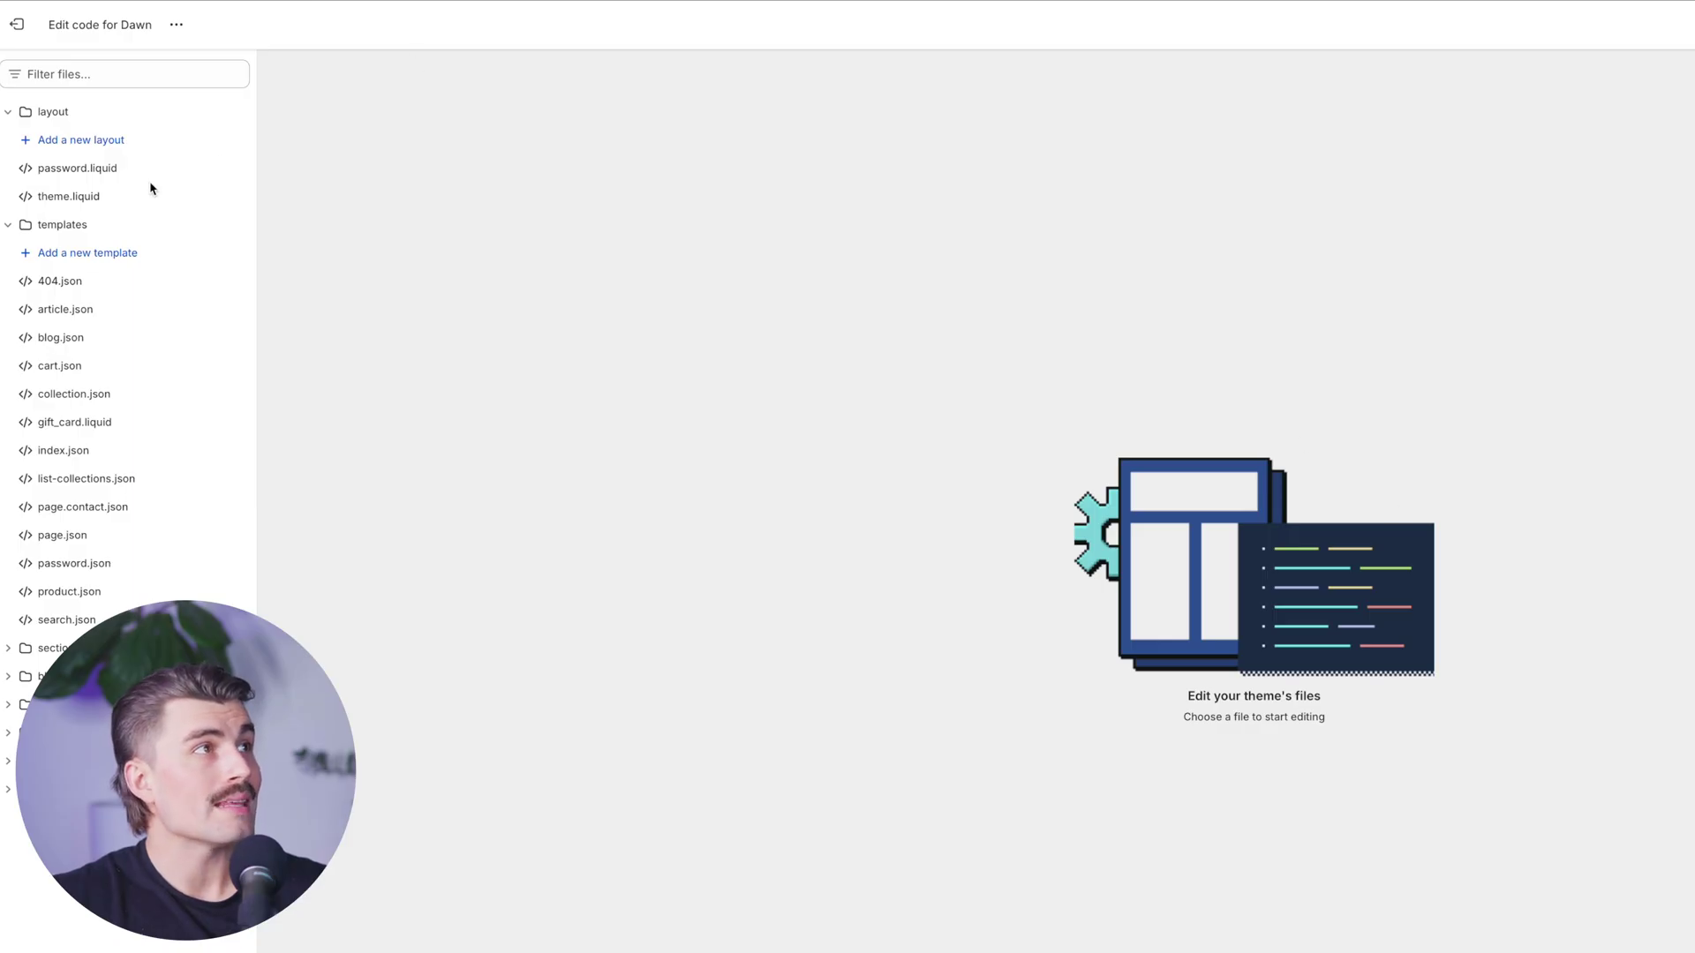
- Open theme.liquid and scroll down to the closing body tag
left_click(62, 198)
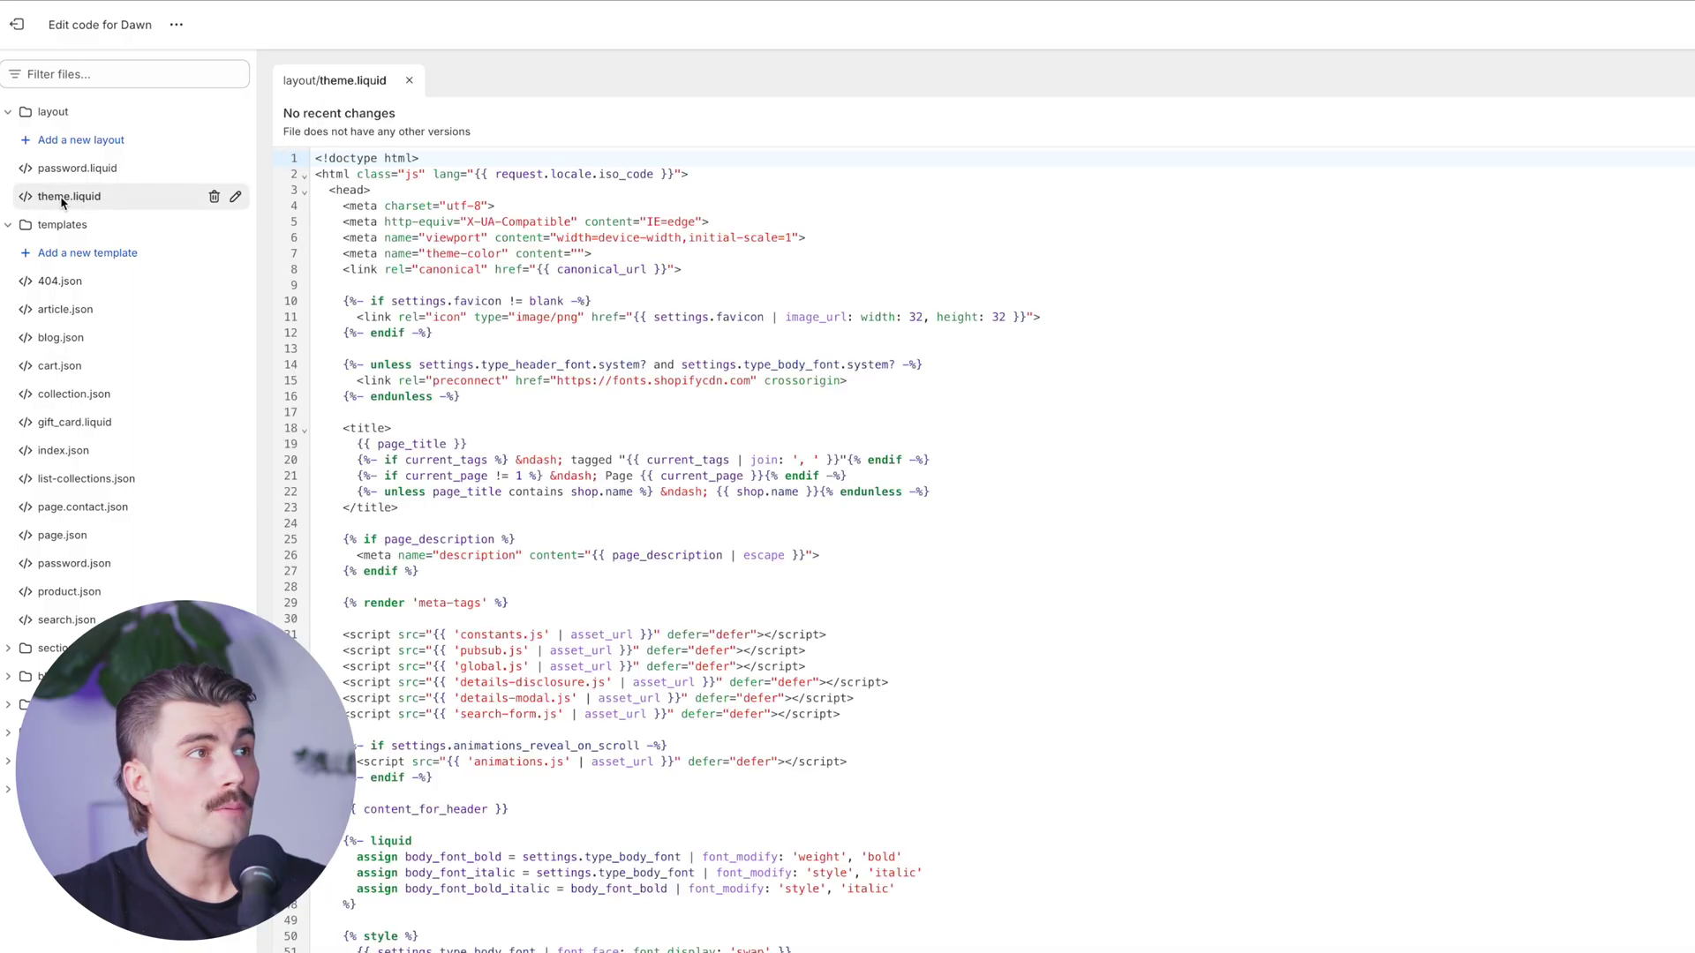
scroll(795, 363, "down", 9)
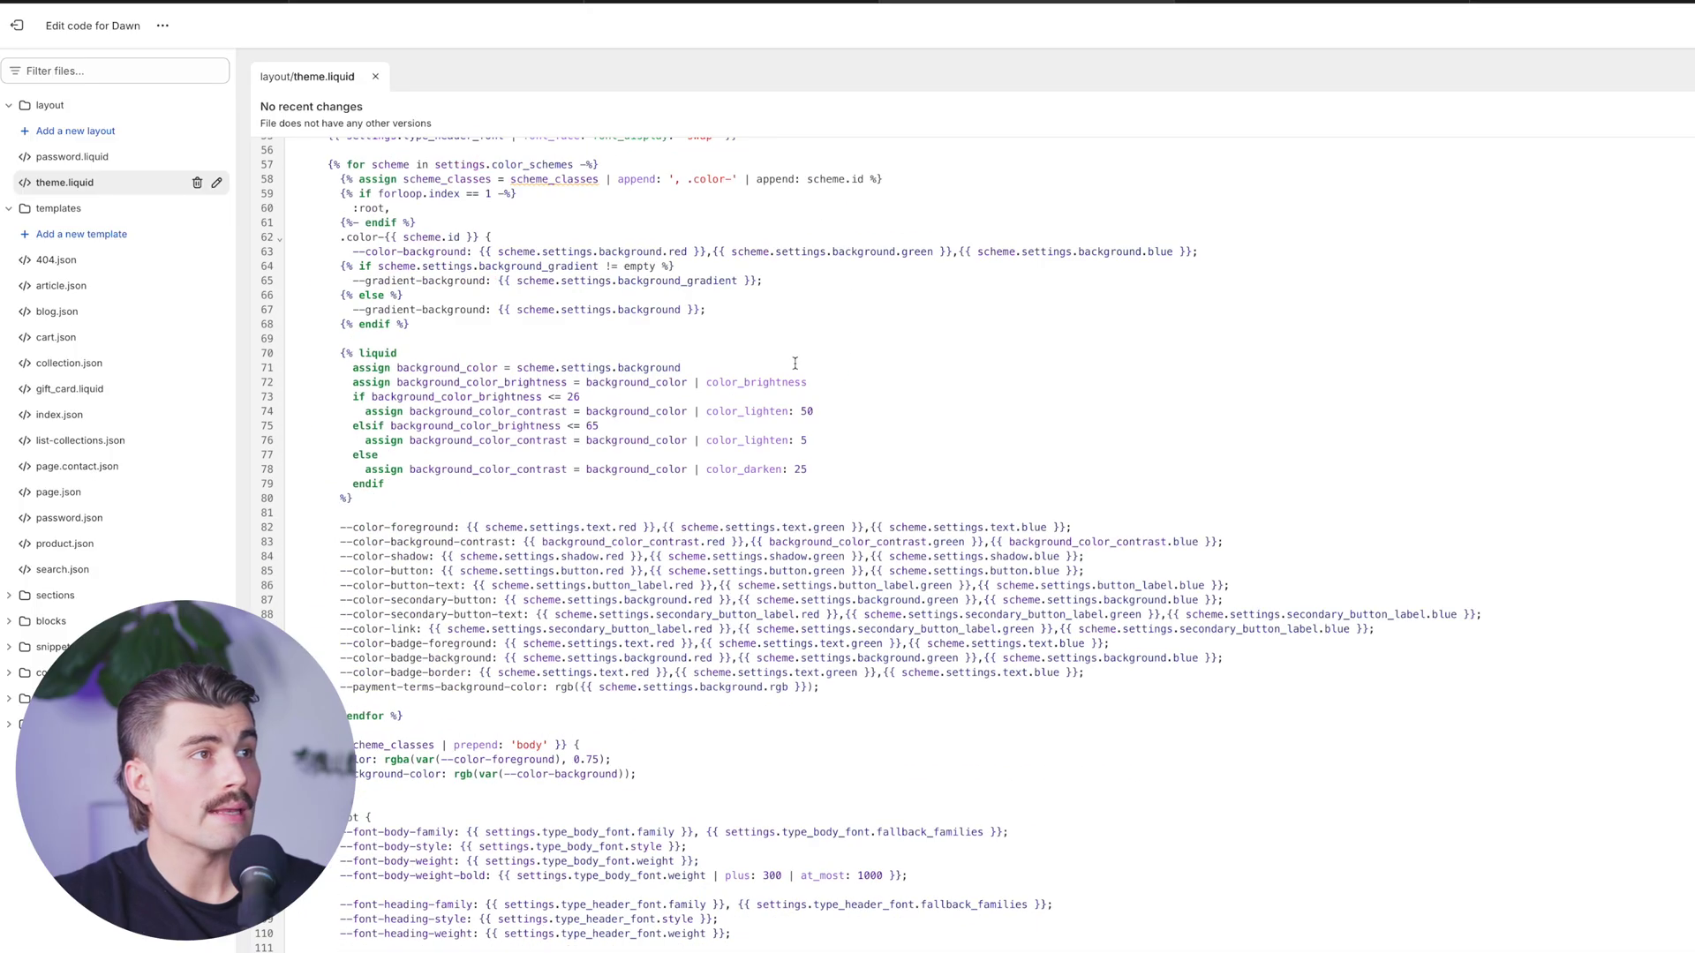
scroll(795, 363, "down", 19)
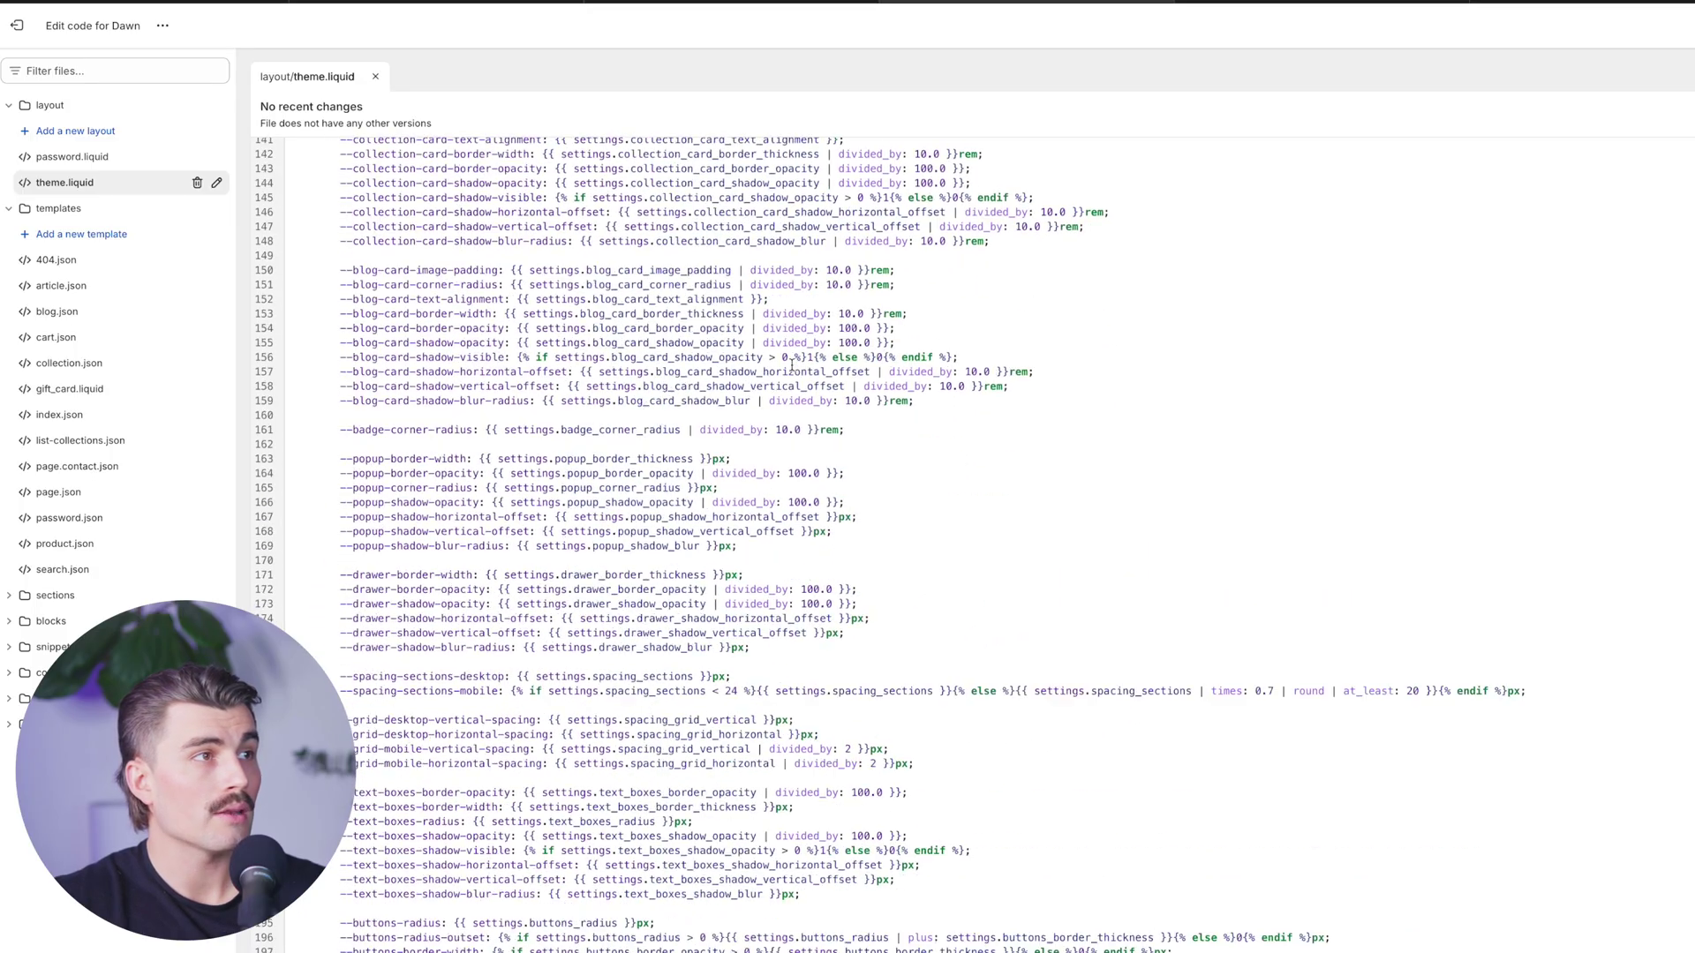
scroll(792, 364, "down", 20)
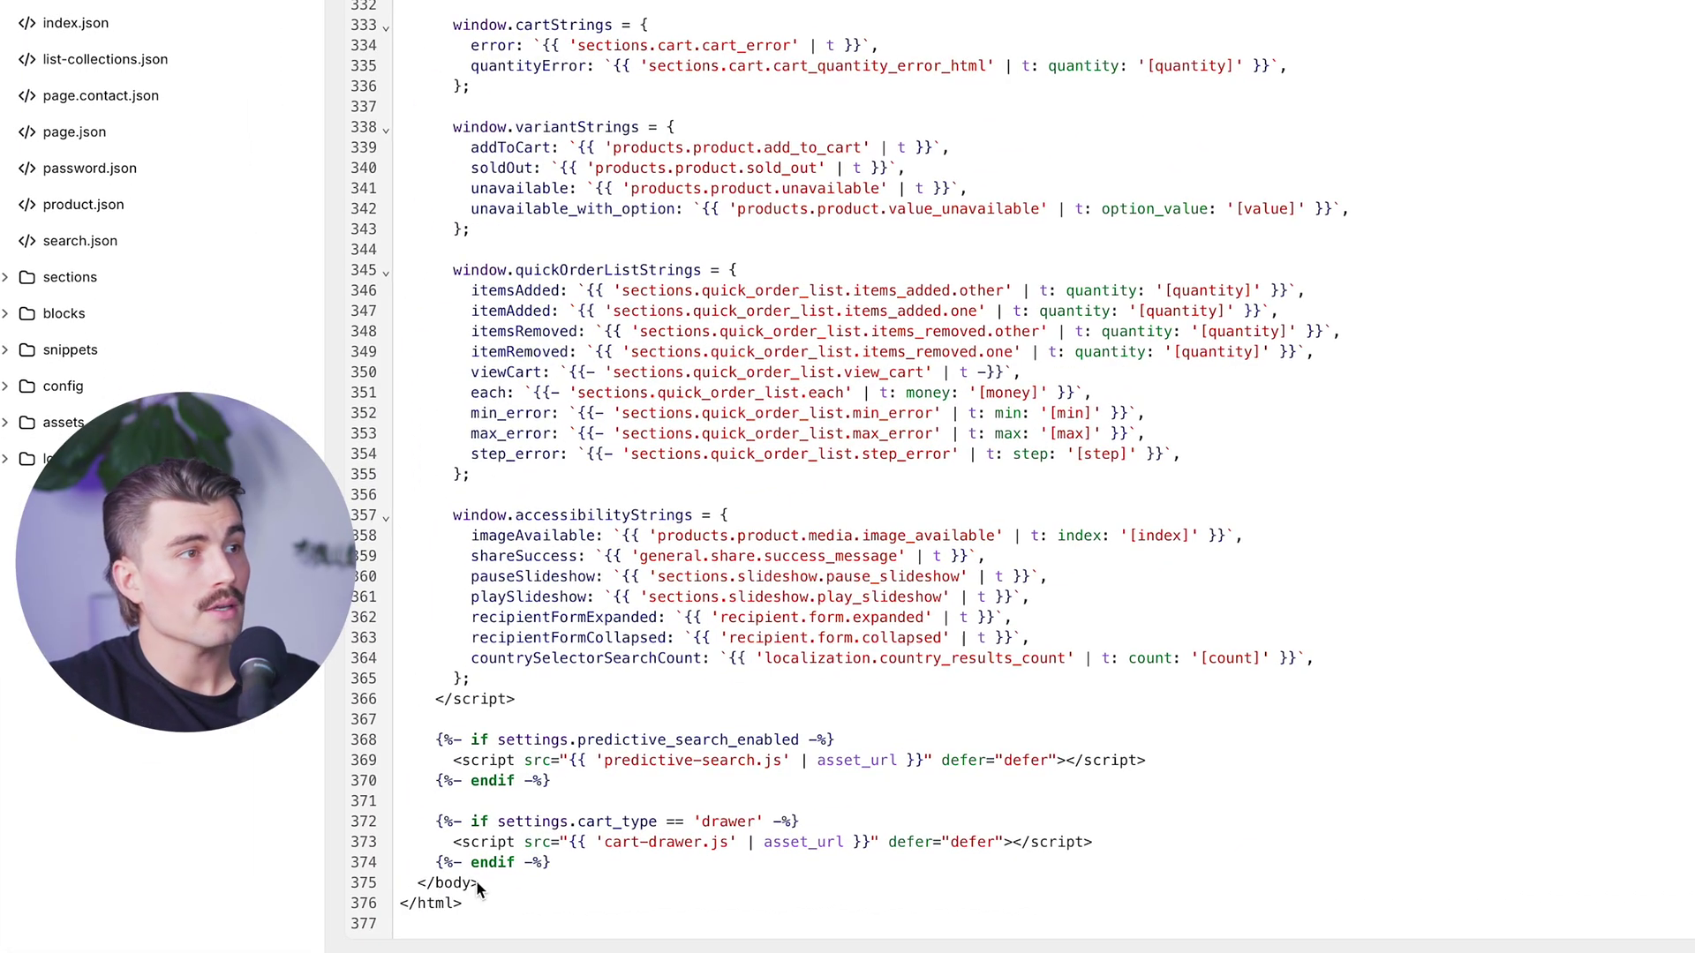
- Add an indented line above </body> reading 'YOUR CODE GOES HERE'
left_click(419, 881)
key("Return")
key("Return")
key("Return")
key("Up")
key("Up")
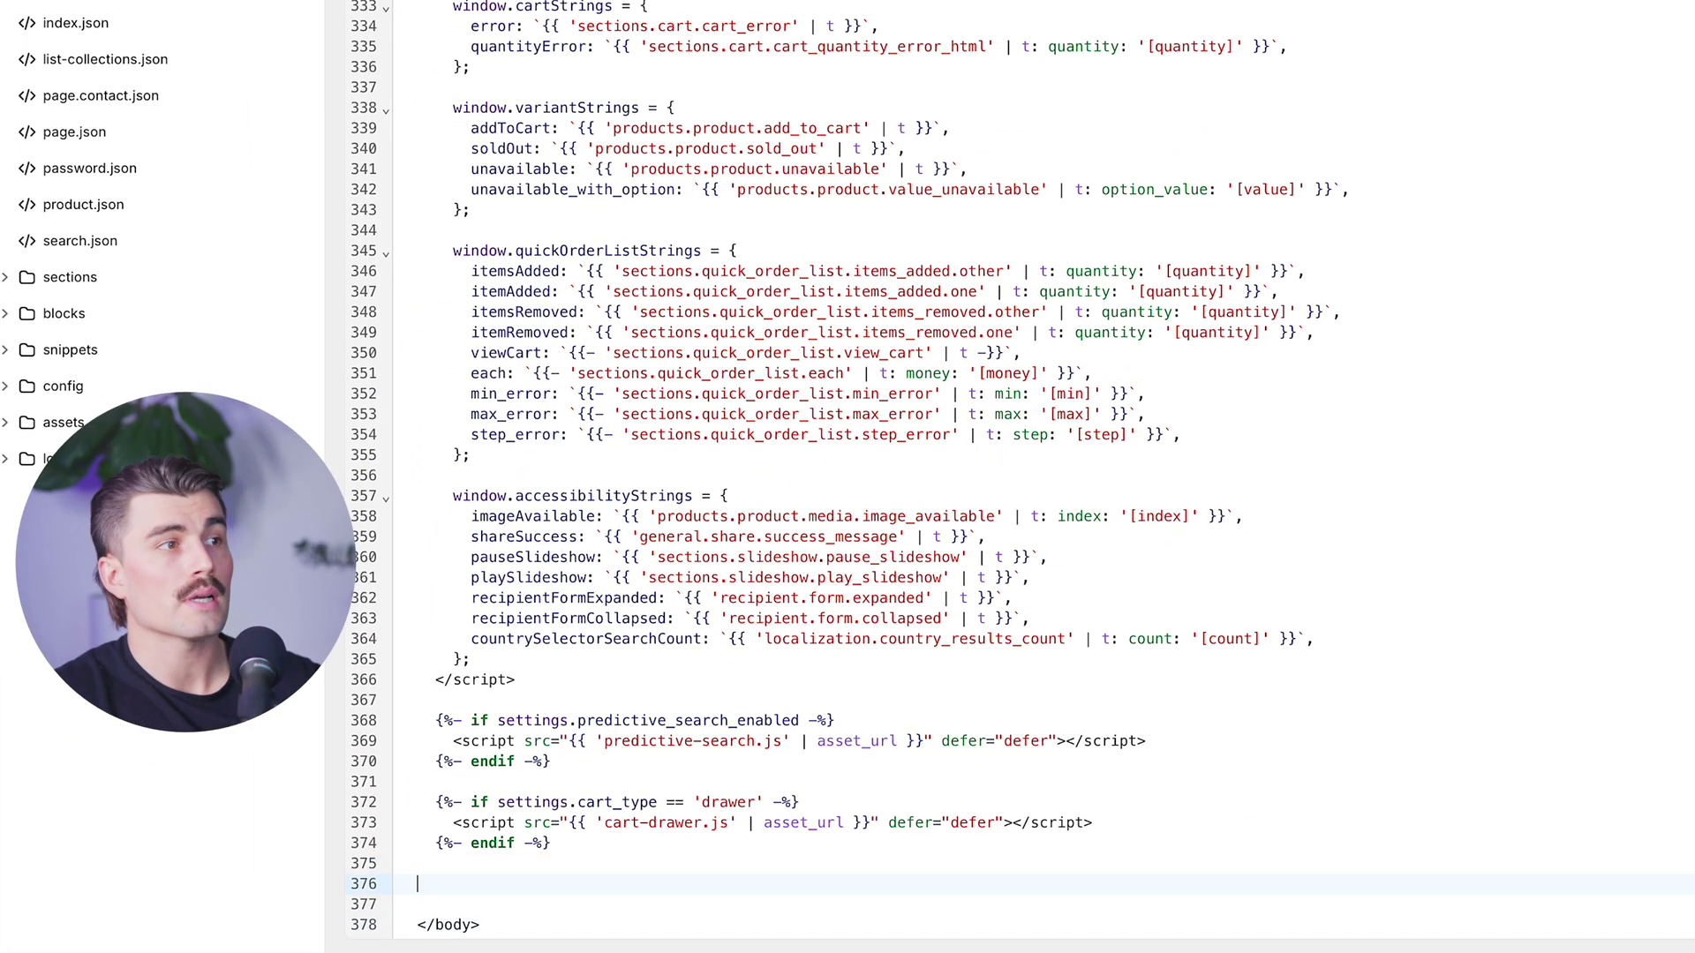
key("Tab")
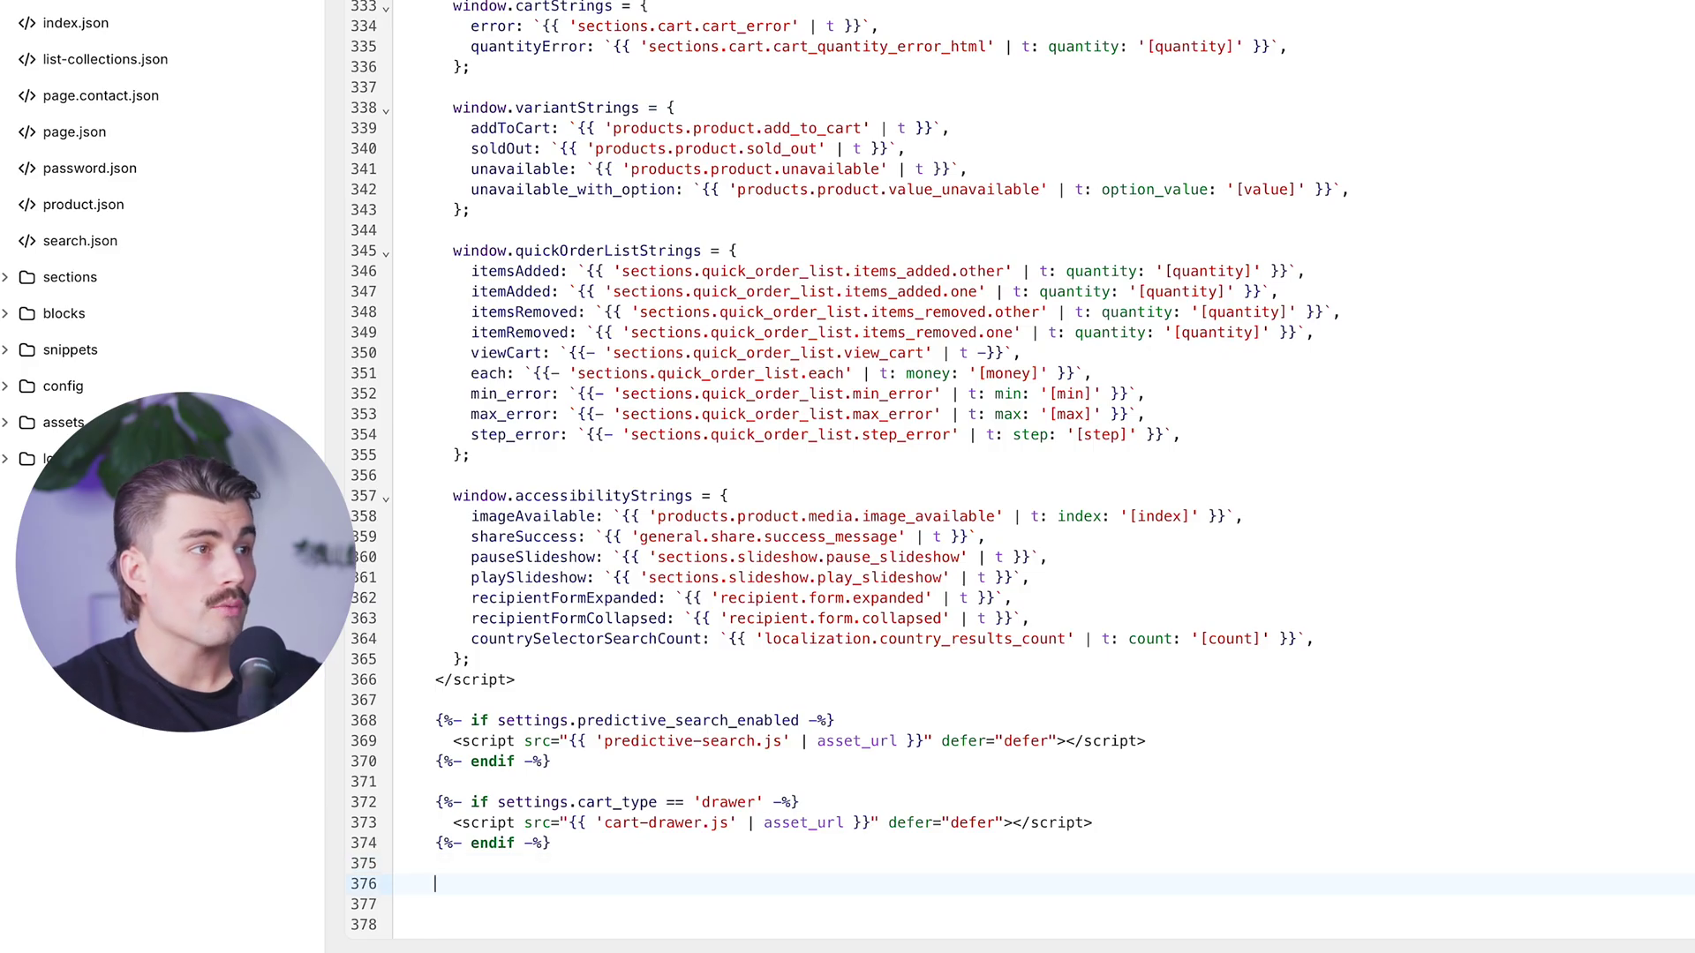
scroll(1016, 476, "down", 1)
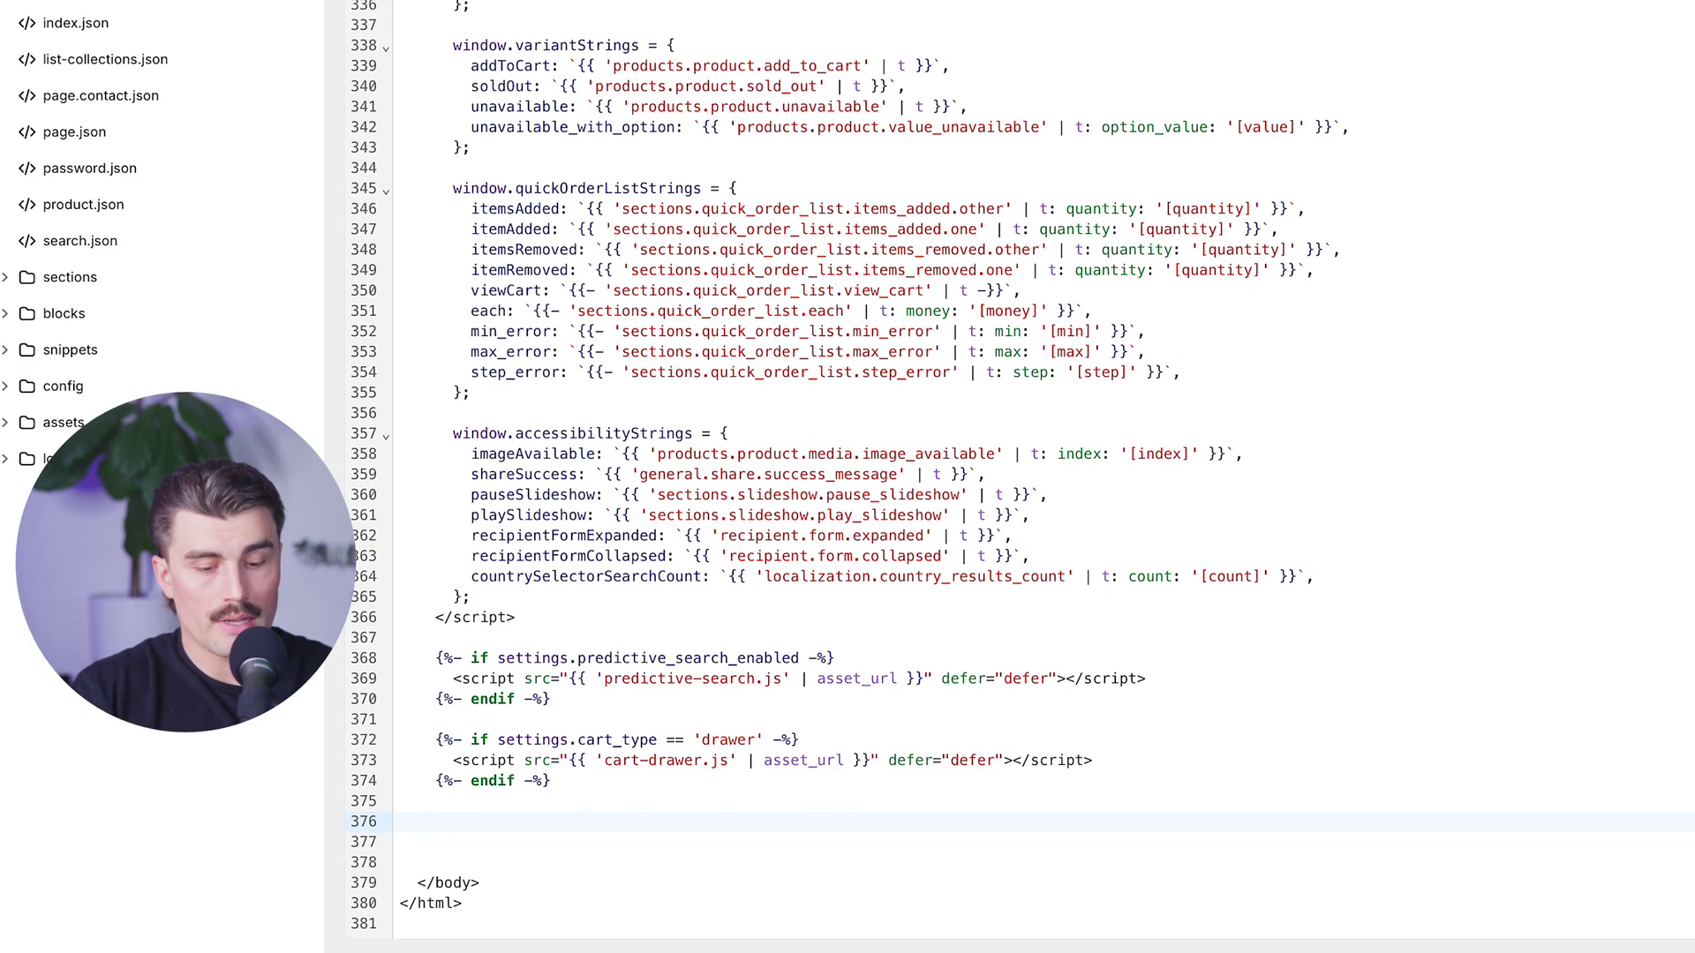
type("YOUR CODE GOES HERE")
key("Caps_Lock")
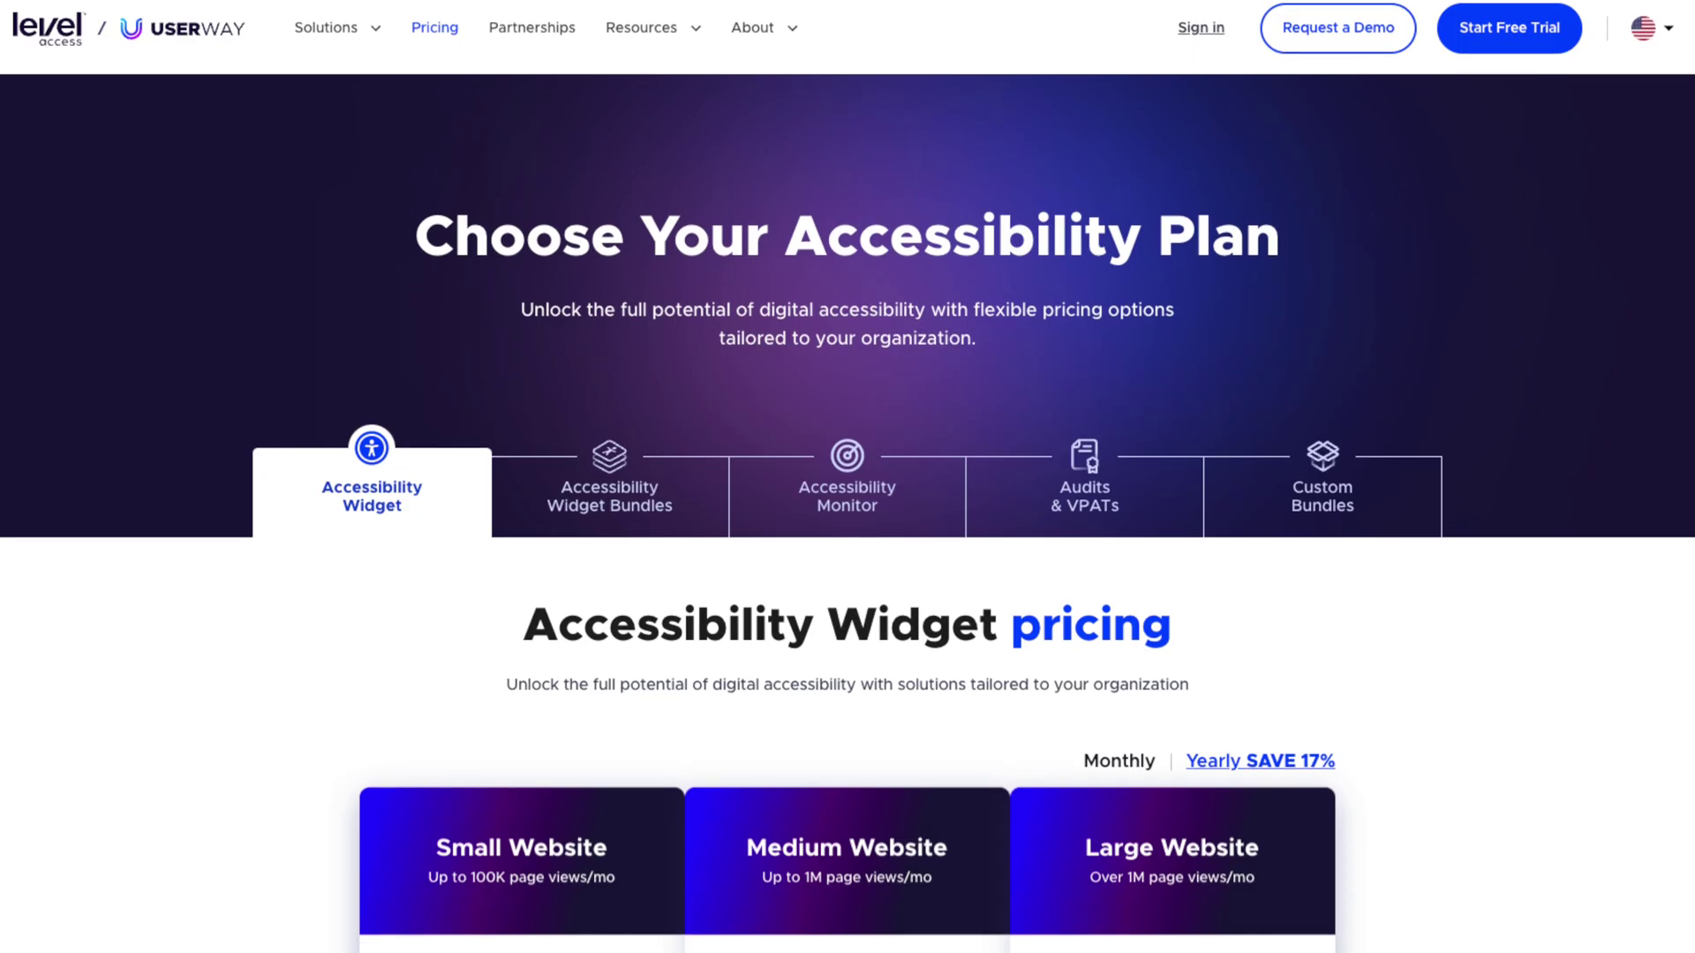
scroll(847, 477, "down", 3)
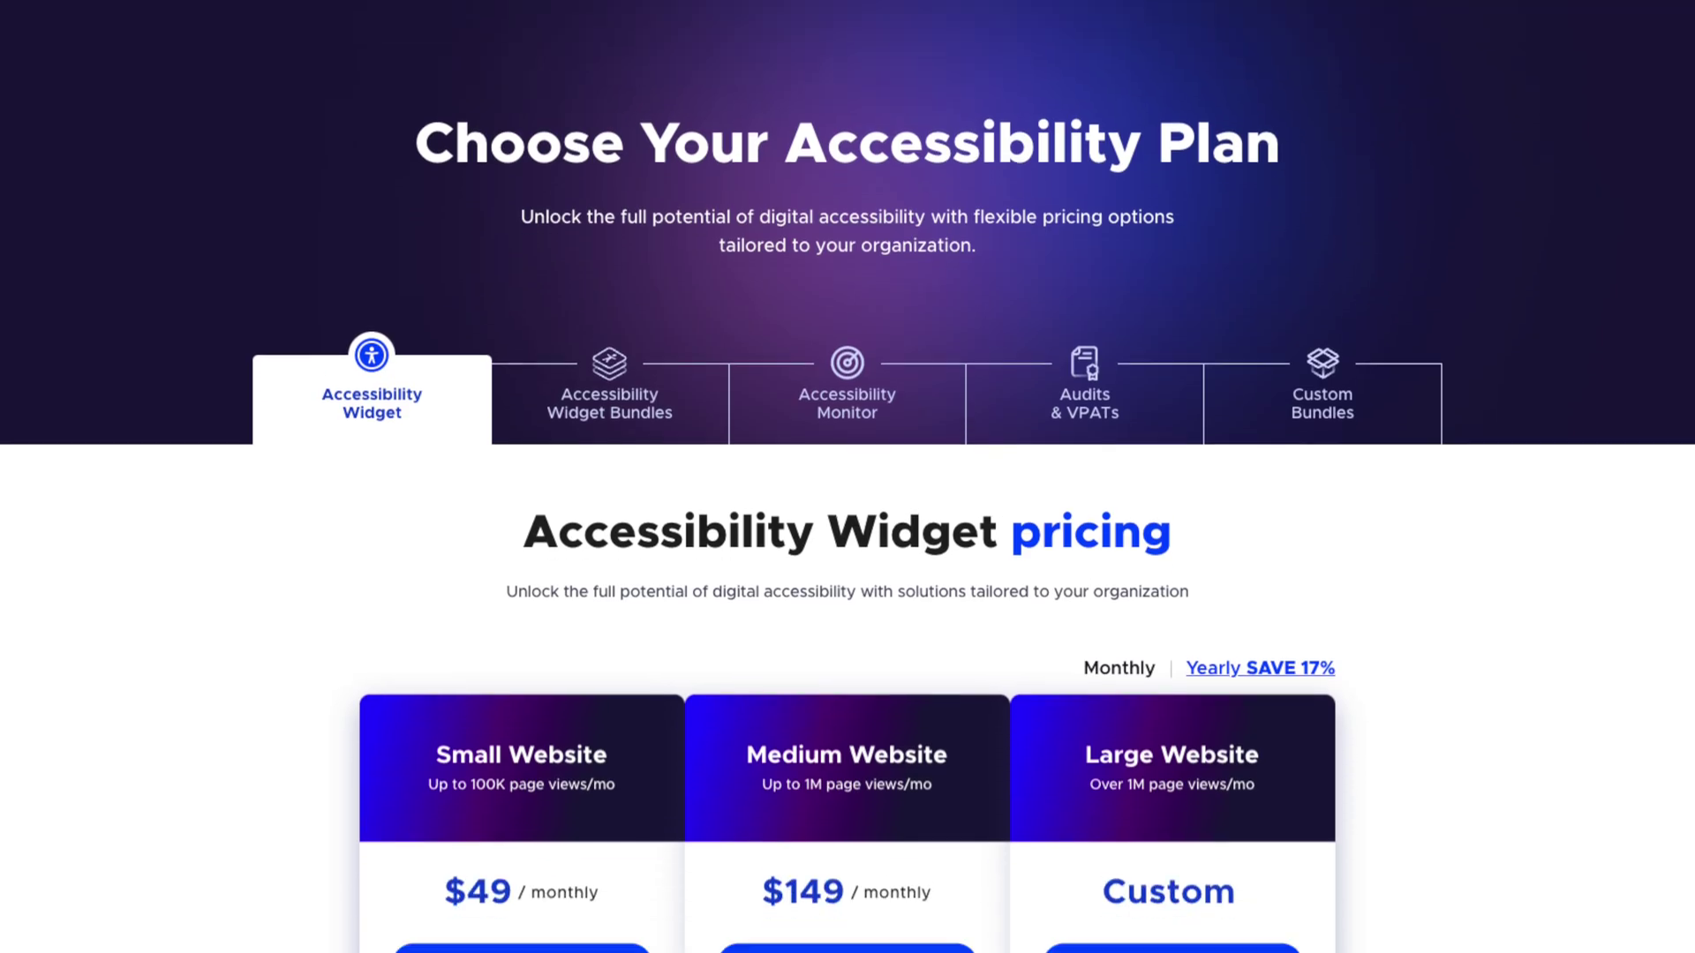
scroll(847, 476, "down", 3)
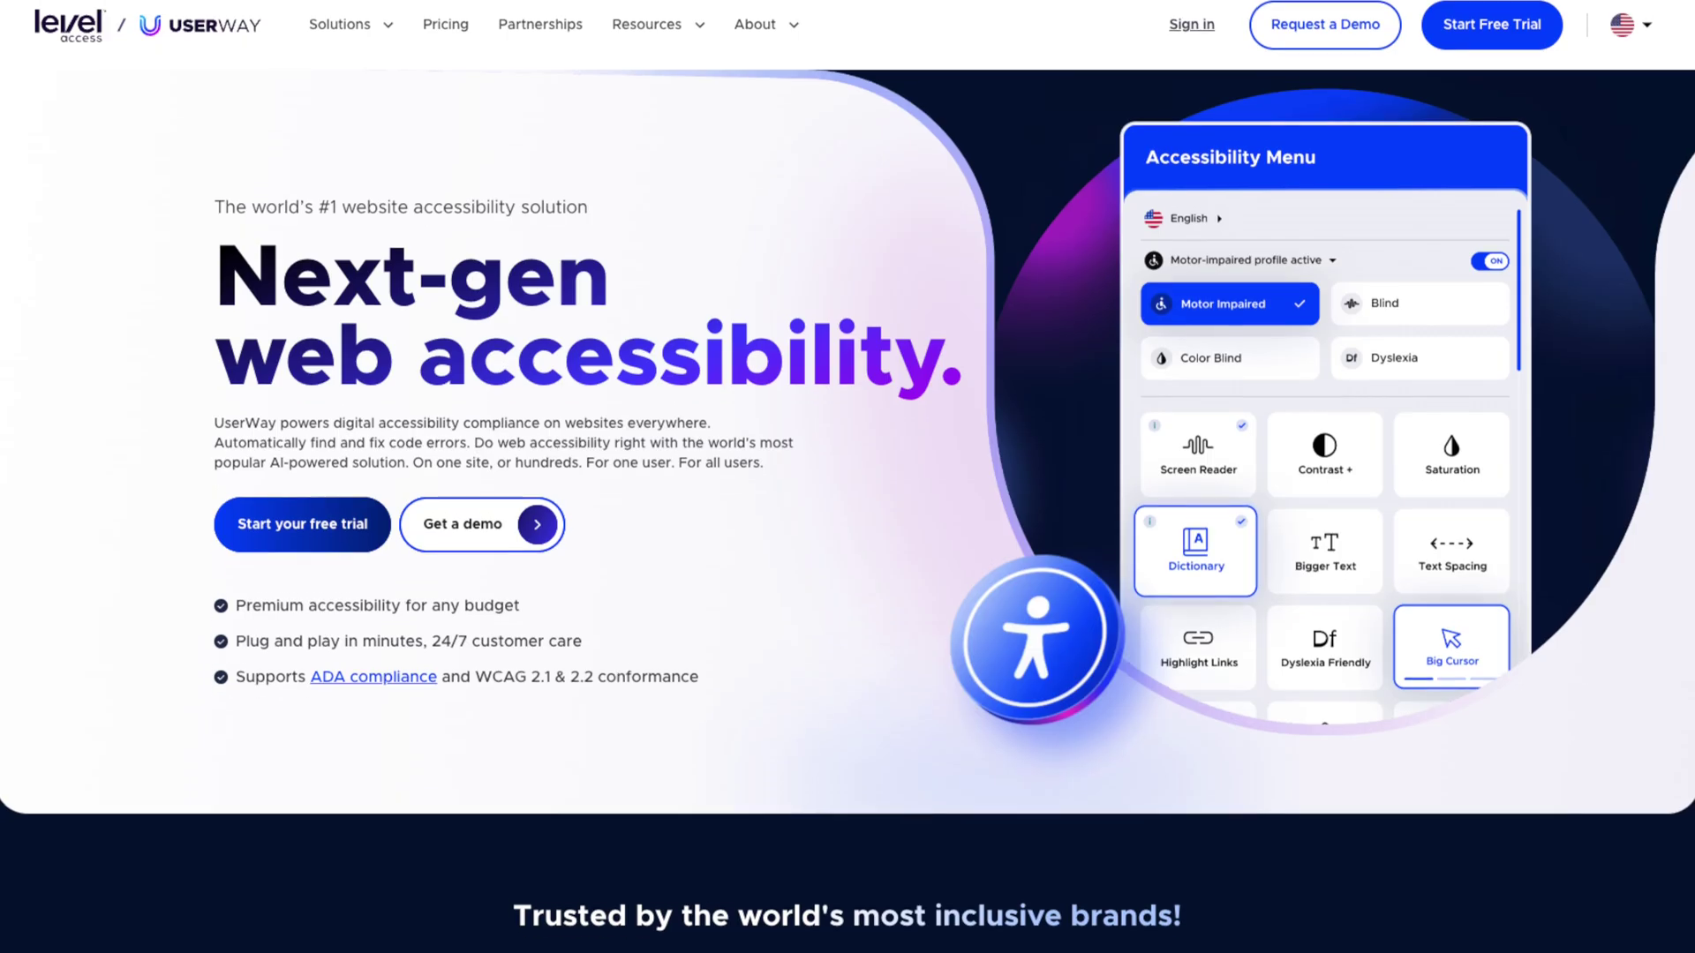
scroll(847, 476, "down", 6)
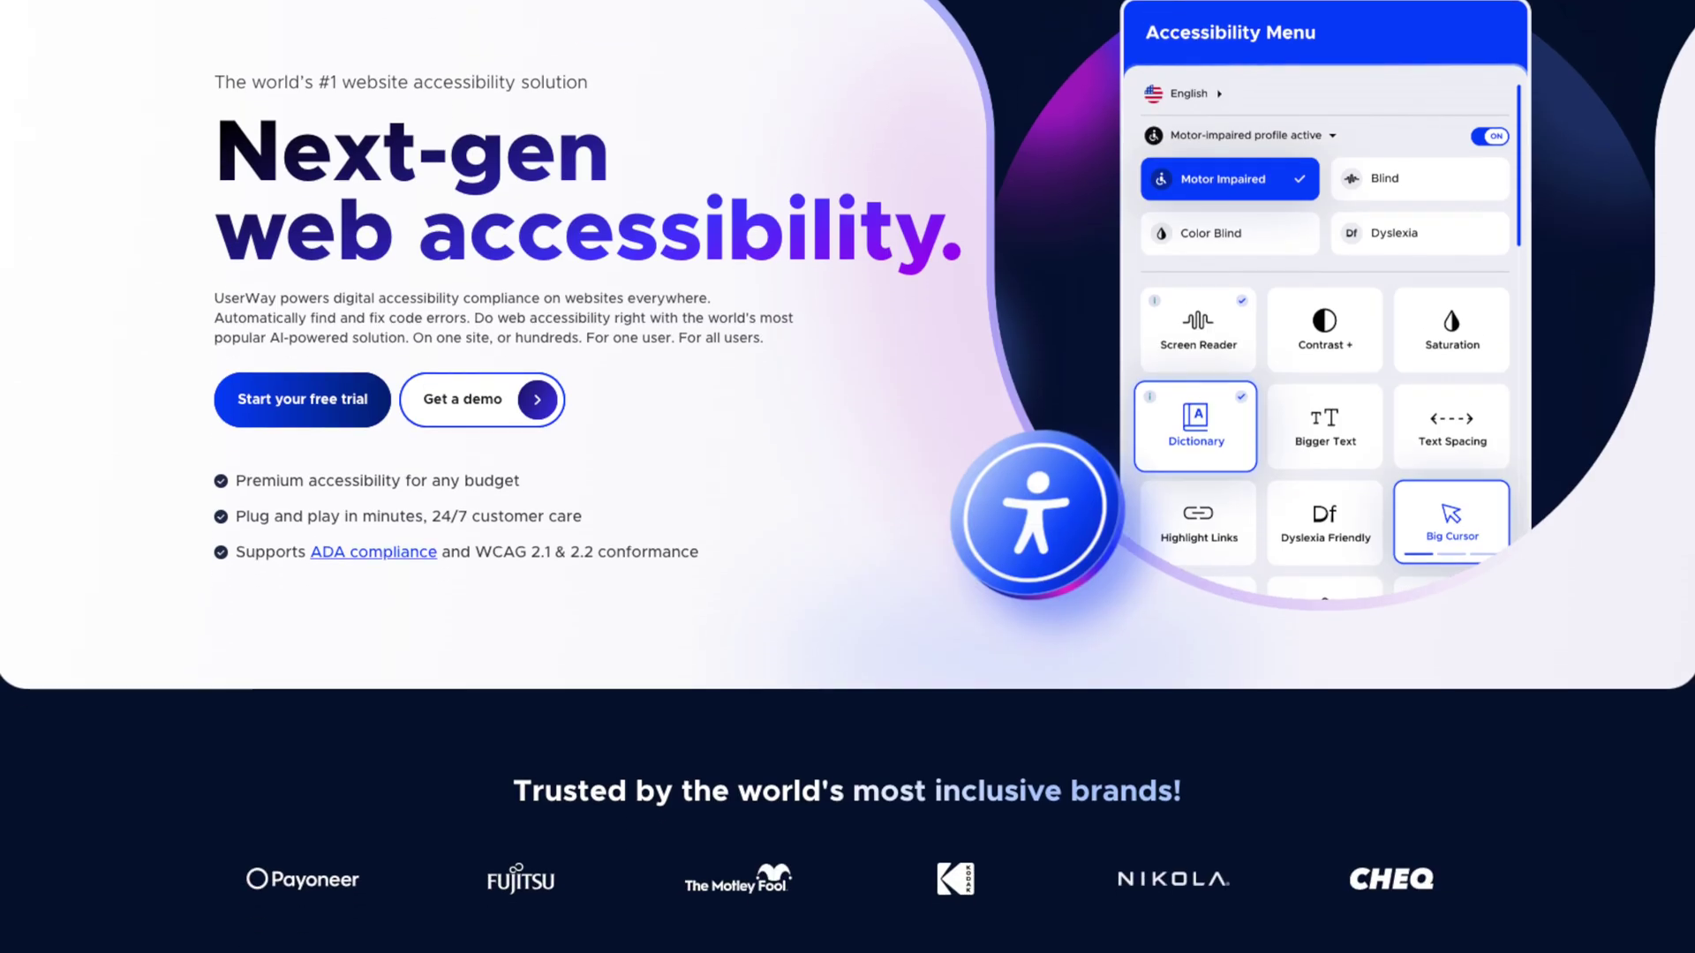
scroll(848, 476, "down", 10)
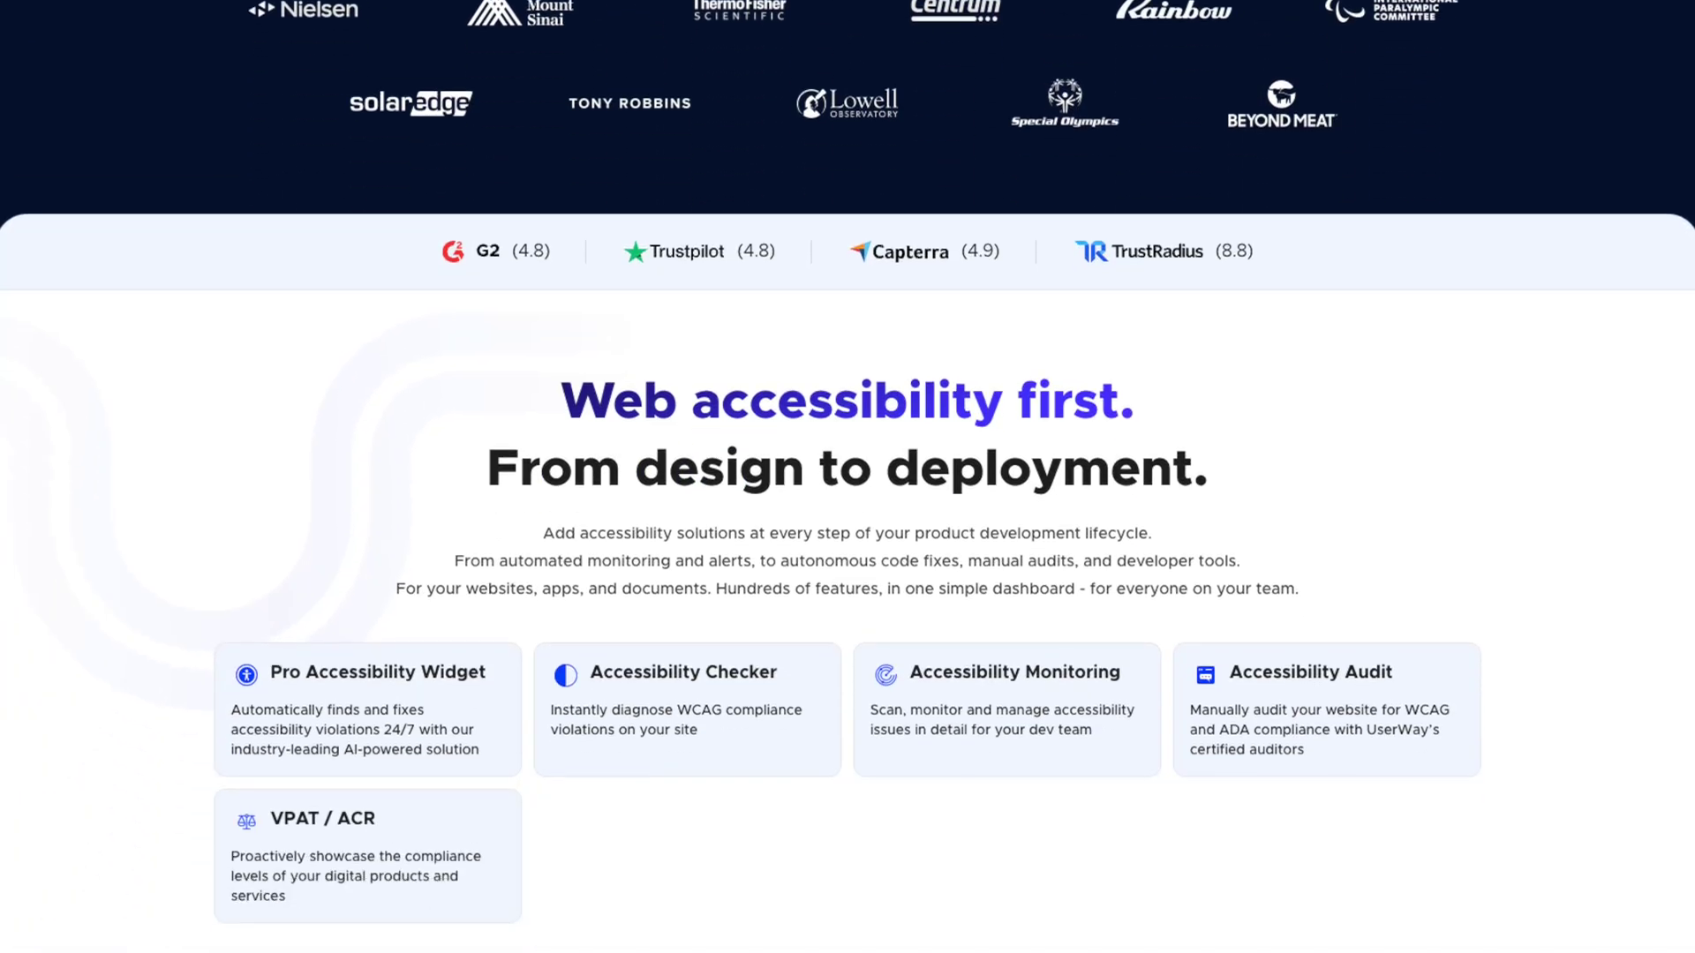
scroll(847, 477, "down", 3)
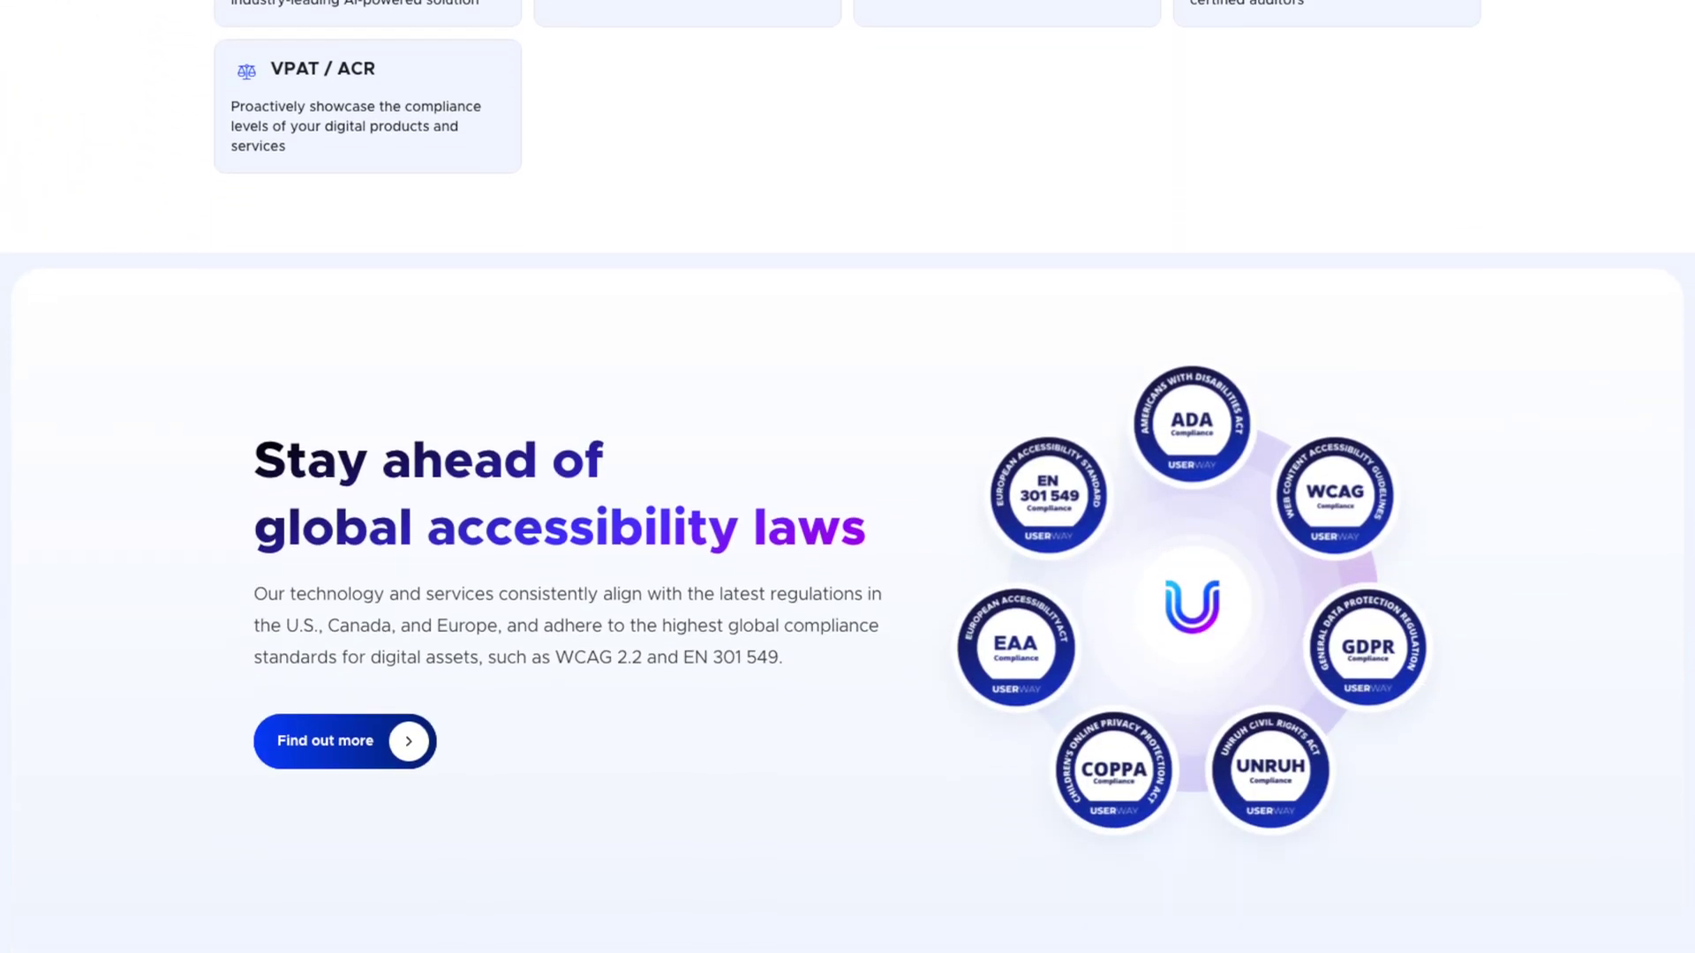